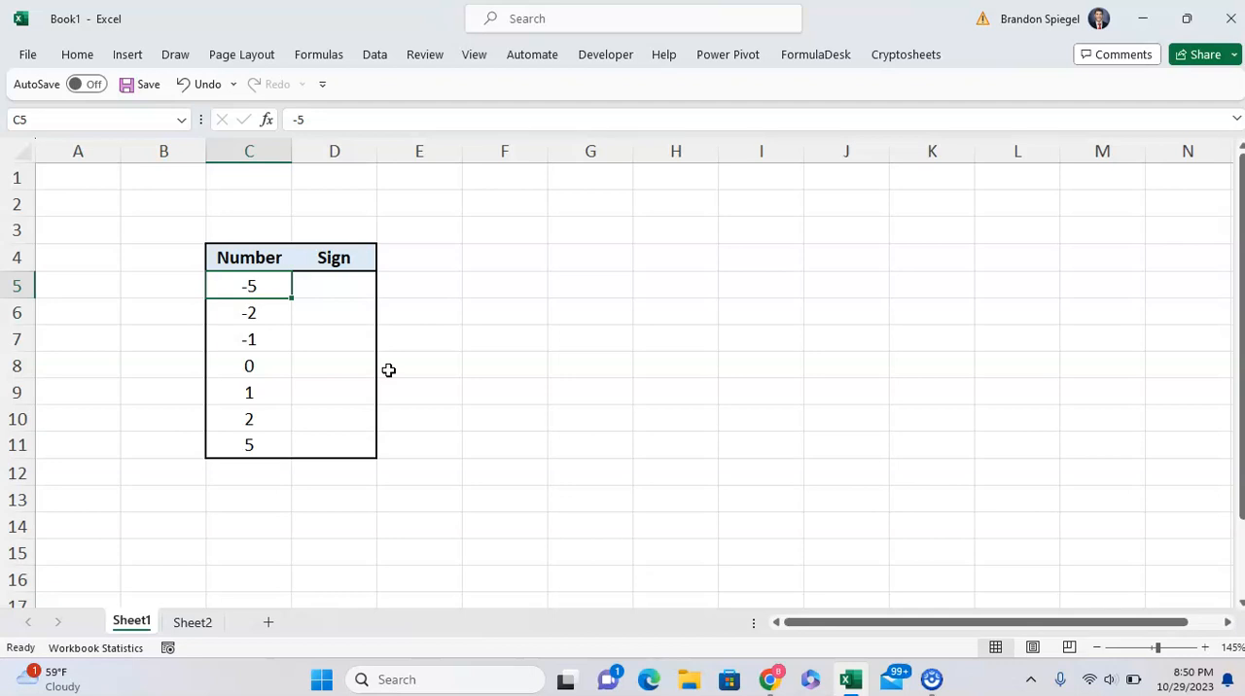
Review the values in the Number column from C5 through C11.
key(Down)
key(Down)
key(Down)
key(shift+Right)
key(Down)
key(Down)
key(Down)
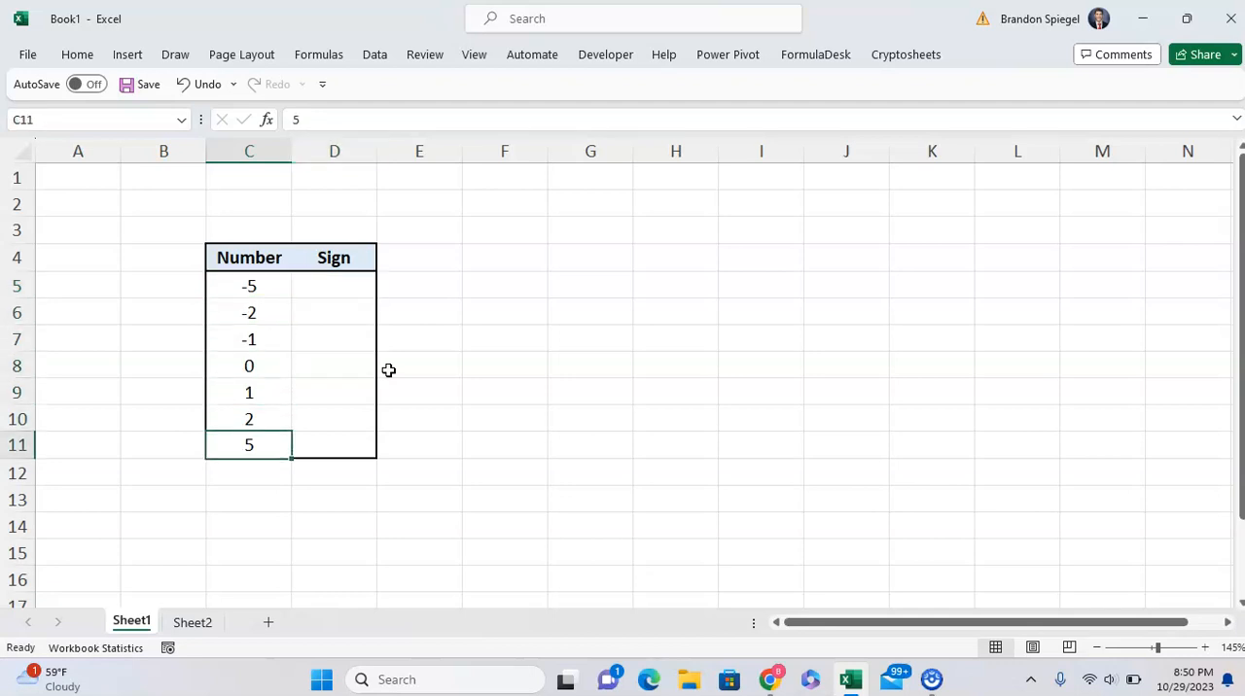
key(shift+Right)
key(Up)
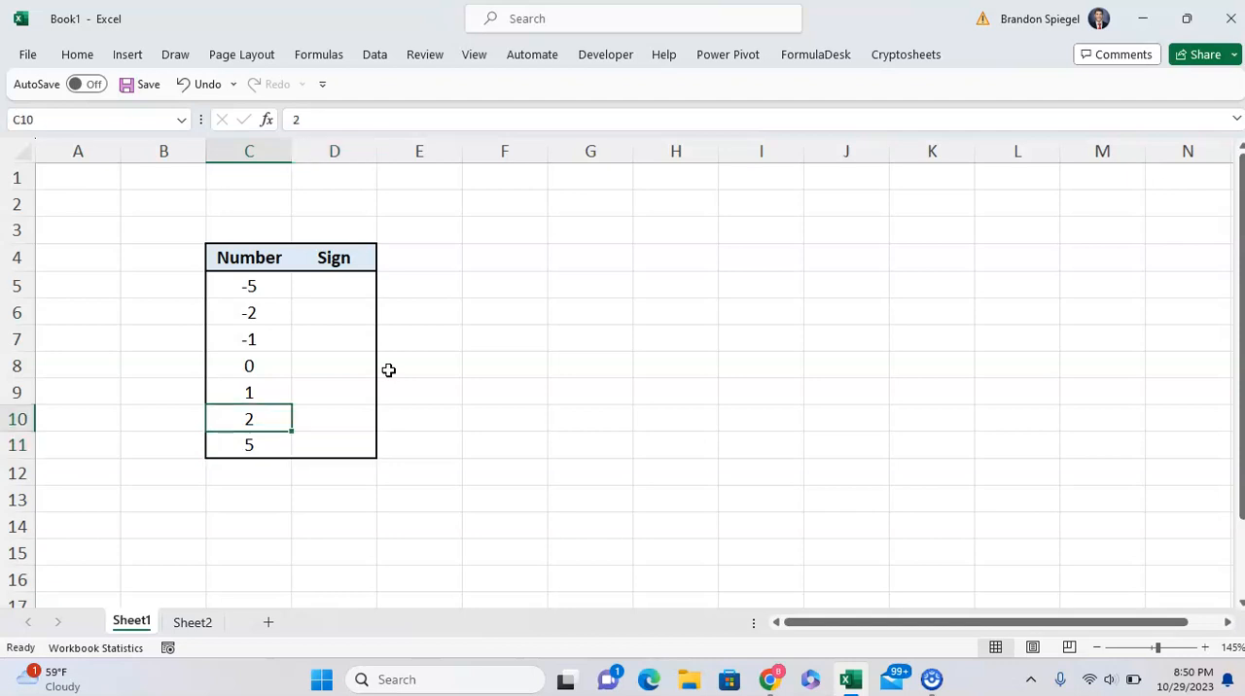
key(Up)
key(Up)
key(Up)
key(Up)
key(Up)
Enter the formula =SIGN(C5) in cell D5 and compare its result with C5.
key(Right)
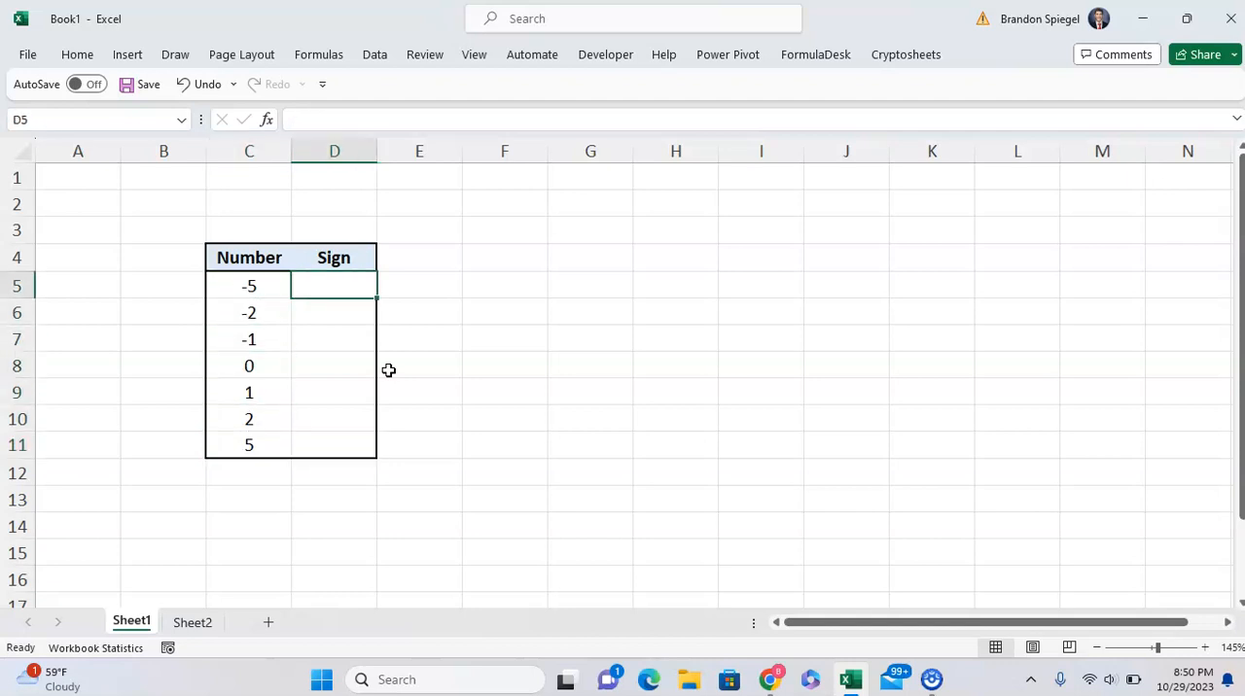
text(=si)
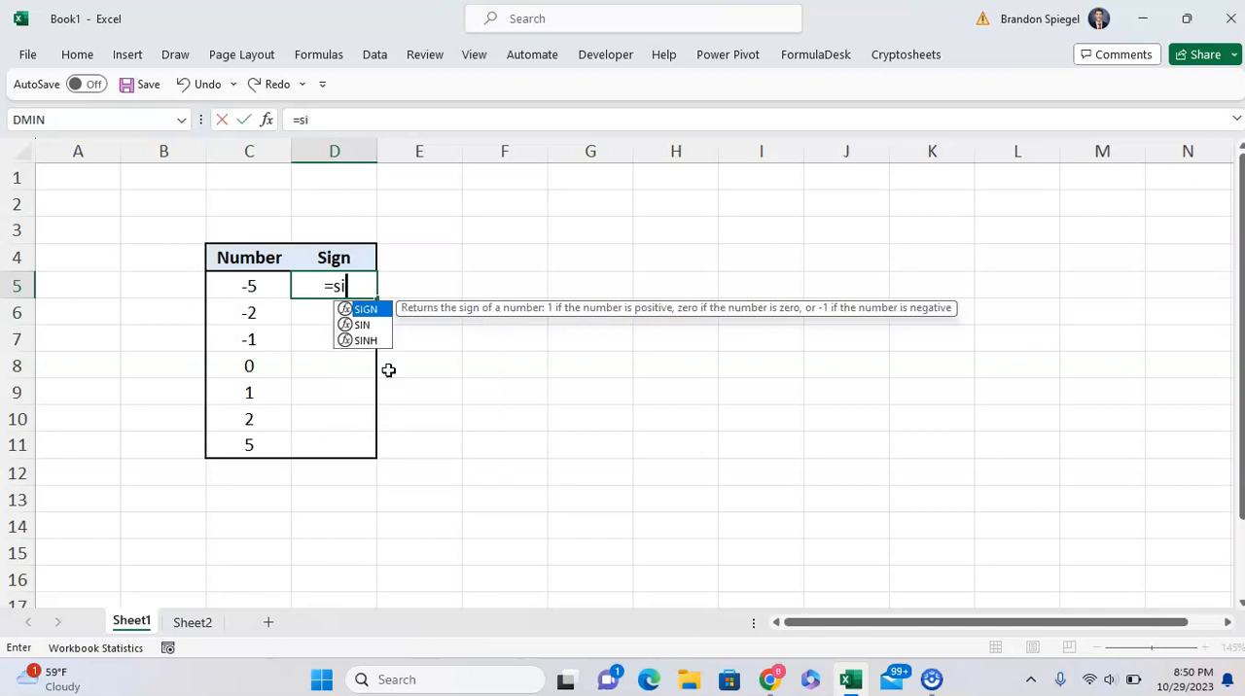
text(gn()
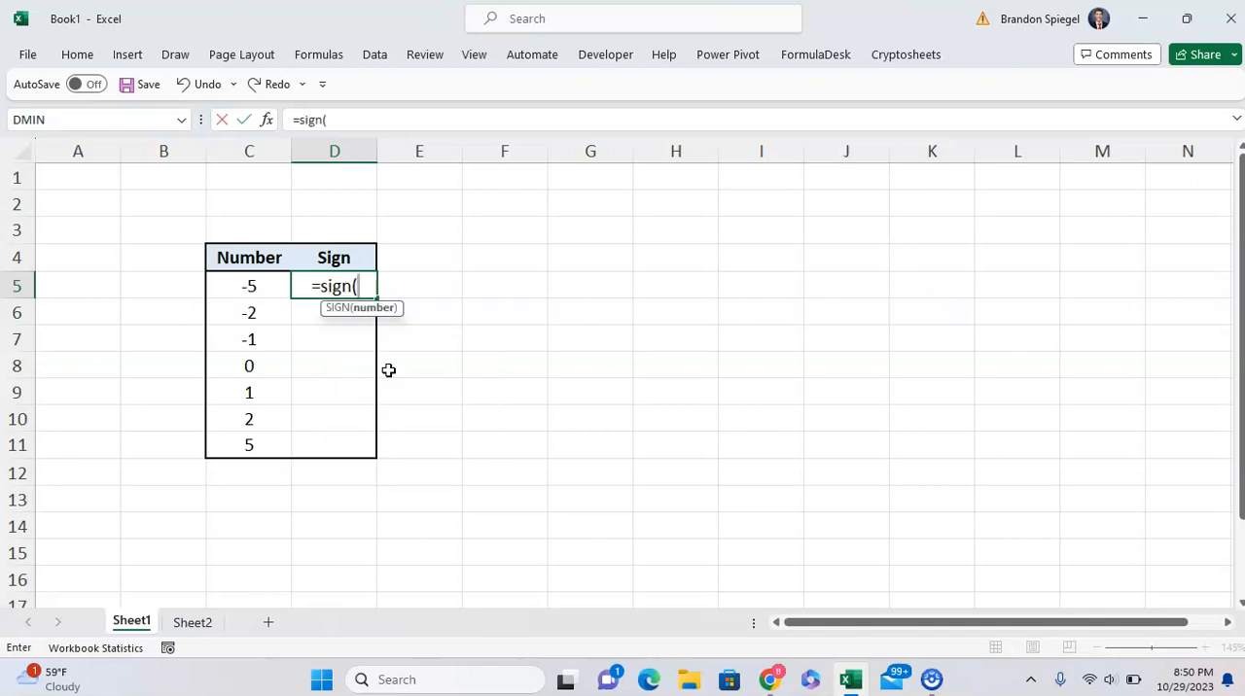
click(243, 282)
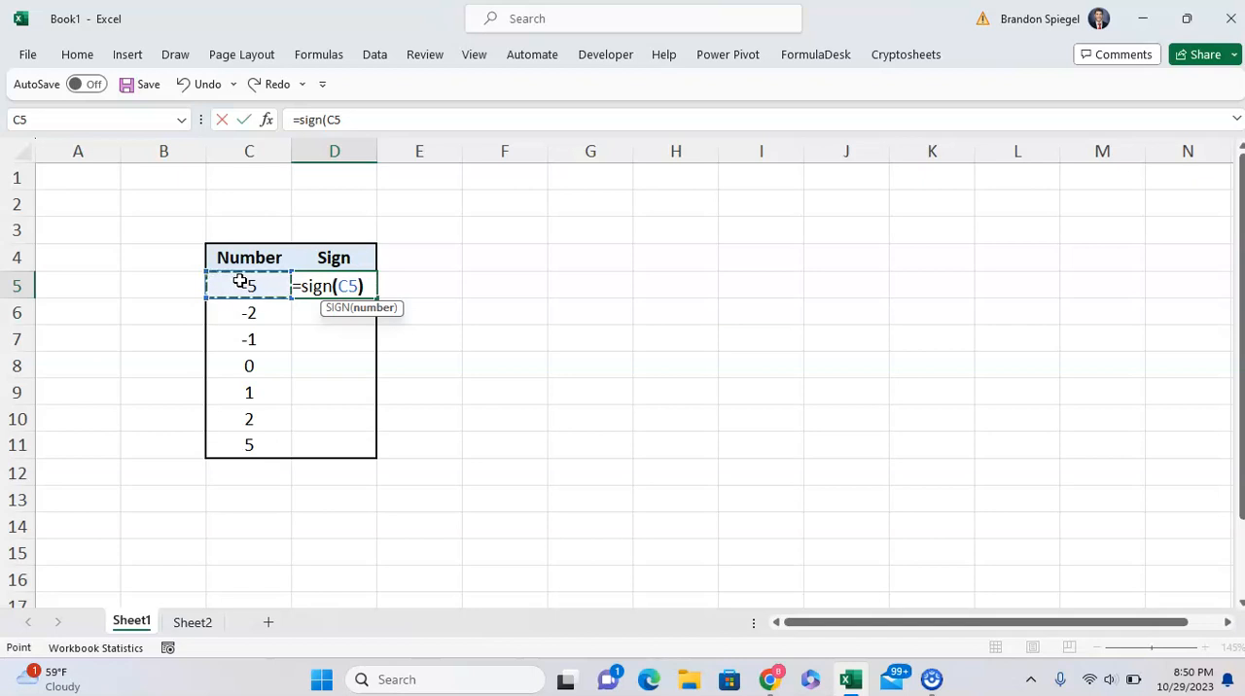
text())
key(Return)
key(Up)
key(Left)
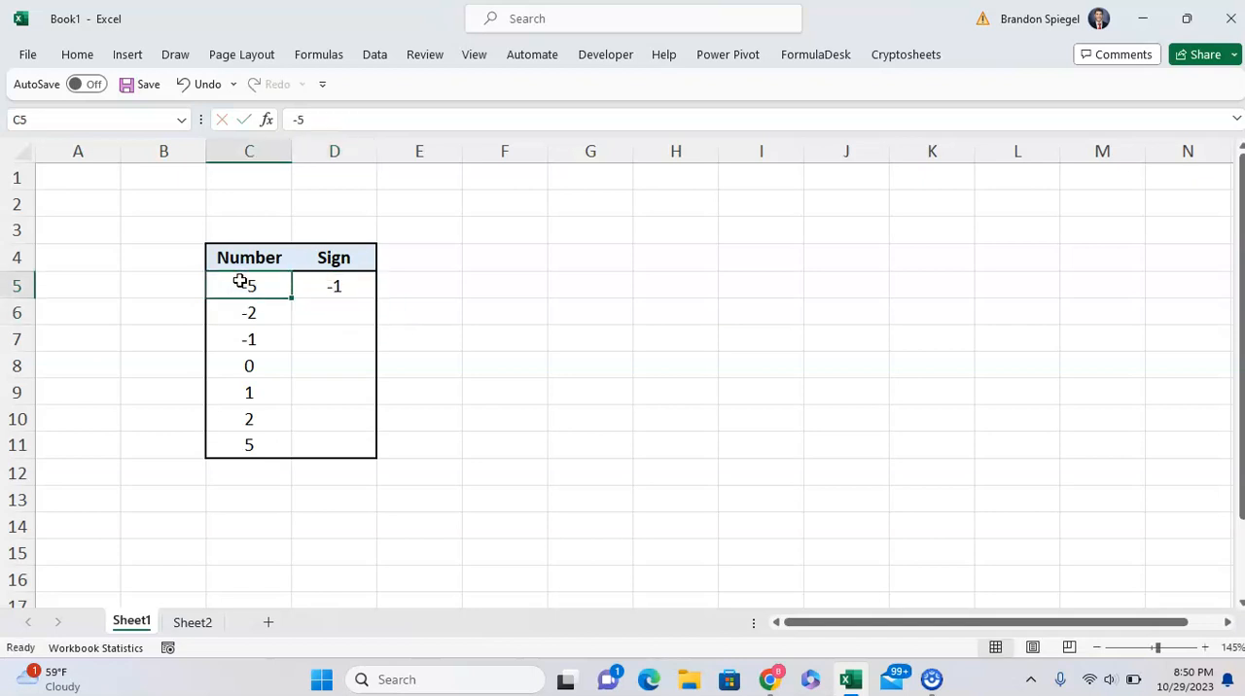
key(Right)
key(Left)
key(Right)
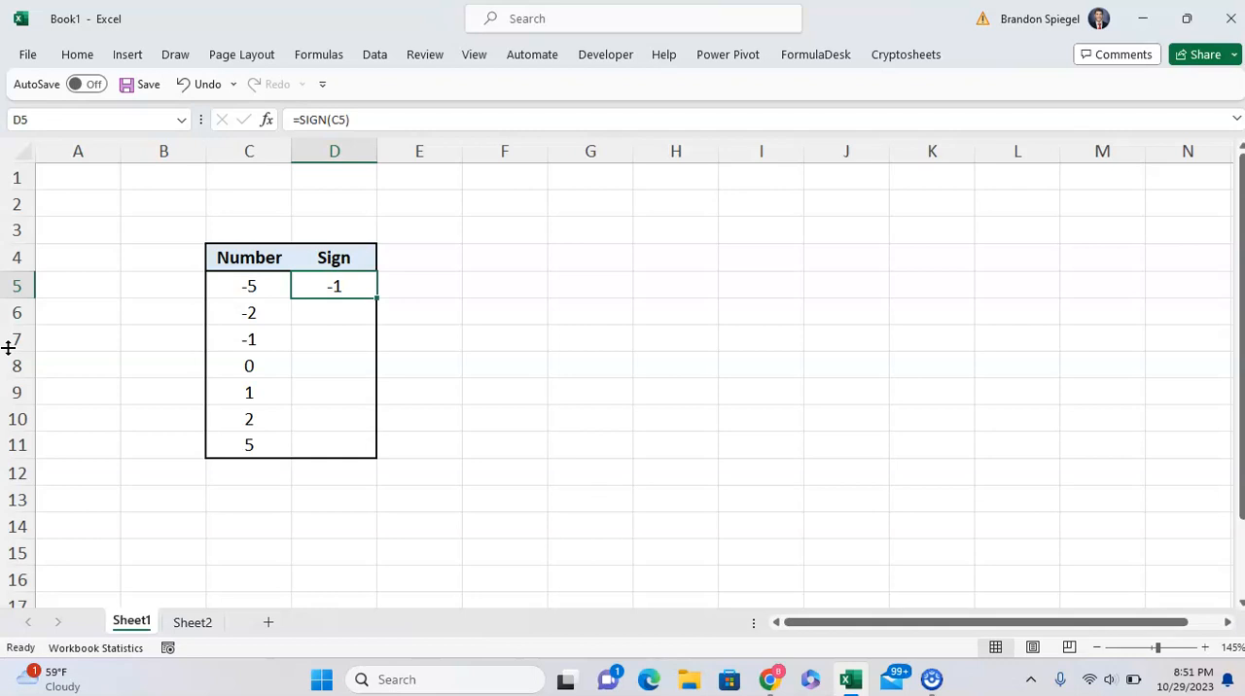
Replace the formula in D5 with =SIGN(C5:C11) so the signs spill down the Sign column.
text(=sign)
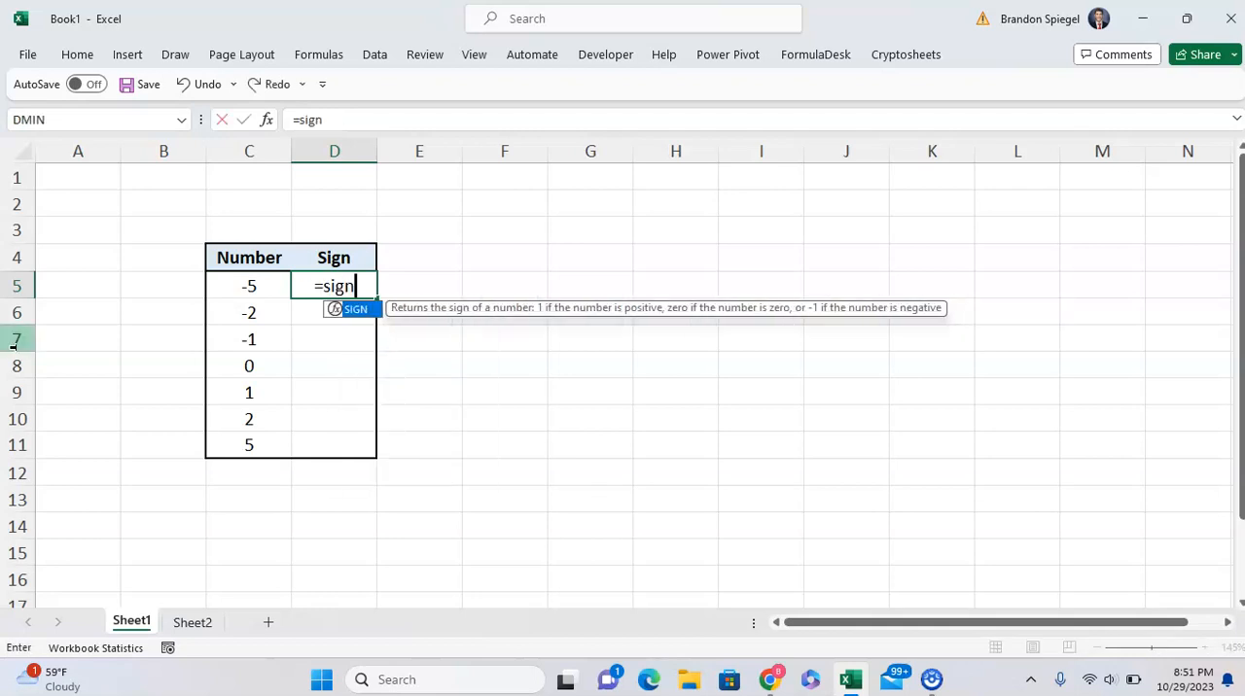
text(()
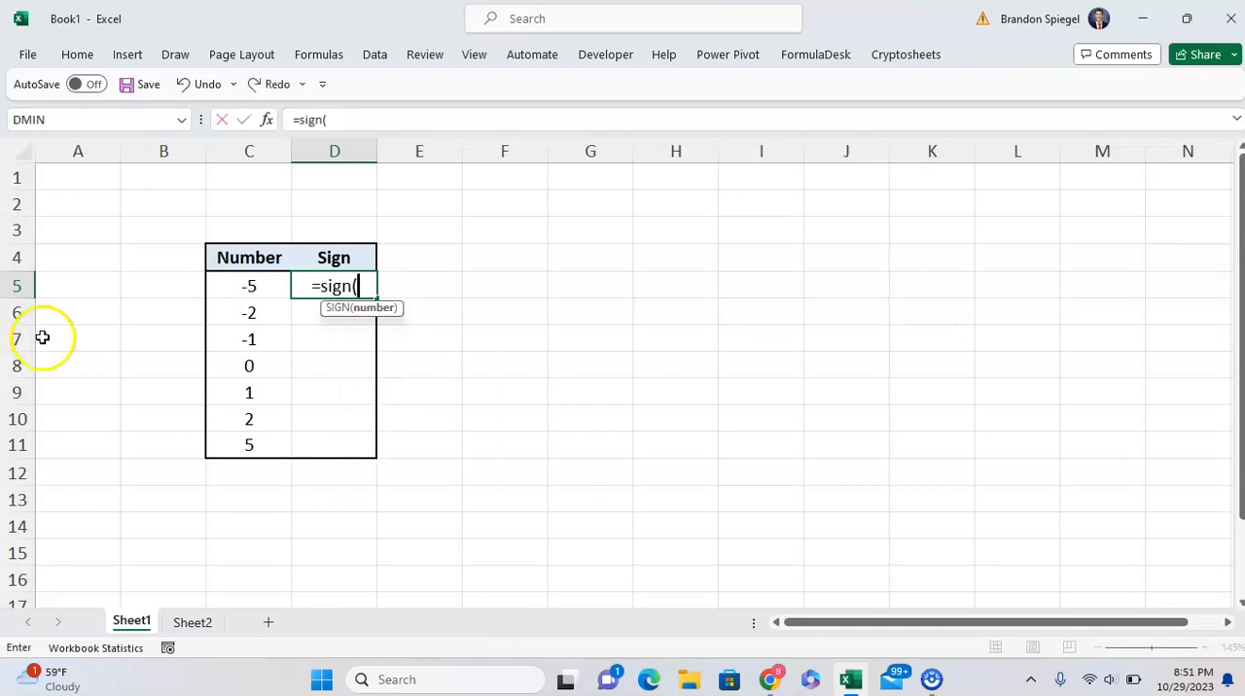
drag(225, 279, 241, 438)
text())
key(Return)
Compare the spilled results in the Sign column with the matching values in the Number column.
key(Up)
key(Left)
key(Right)
key(Down)
key(Up)
key(Left)
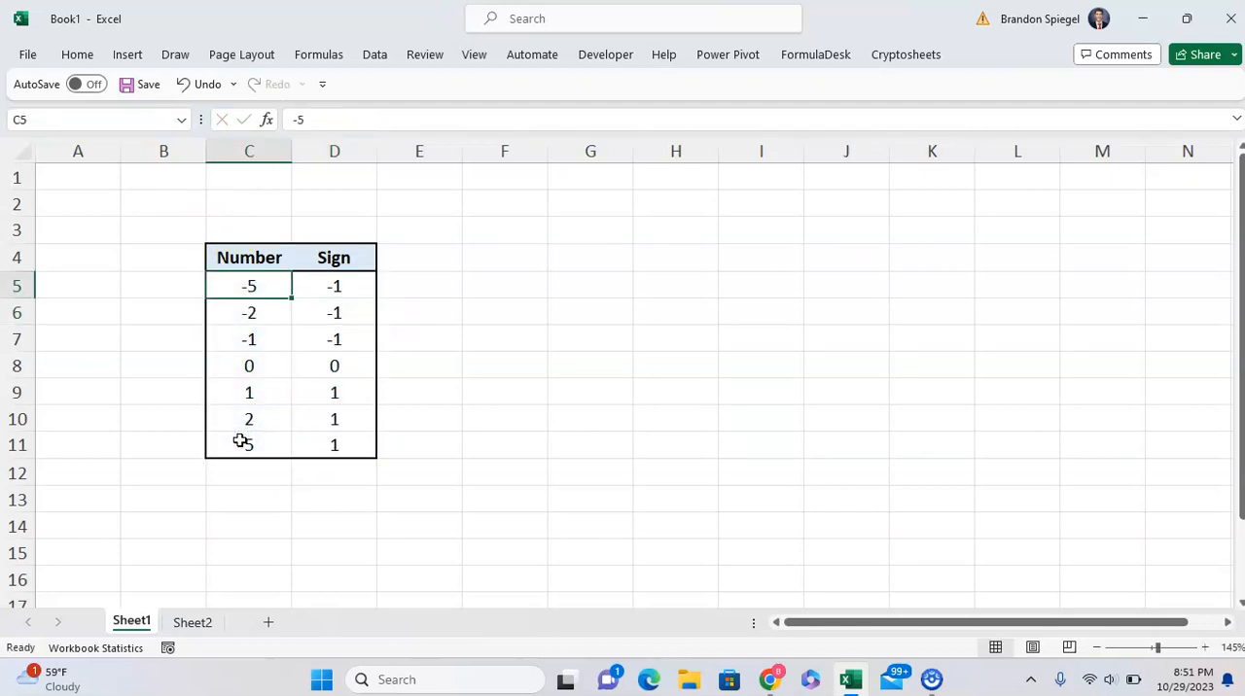
key(Right)
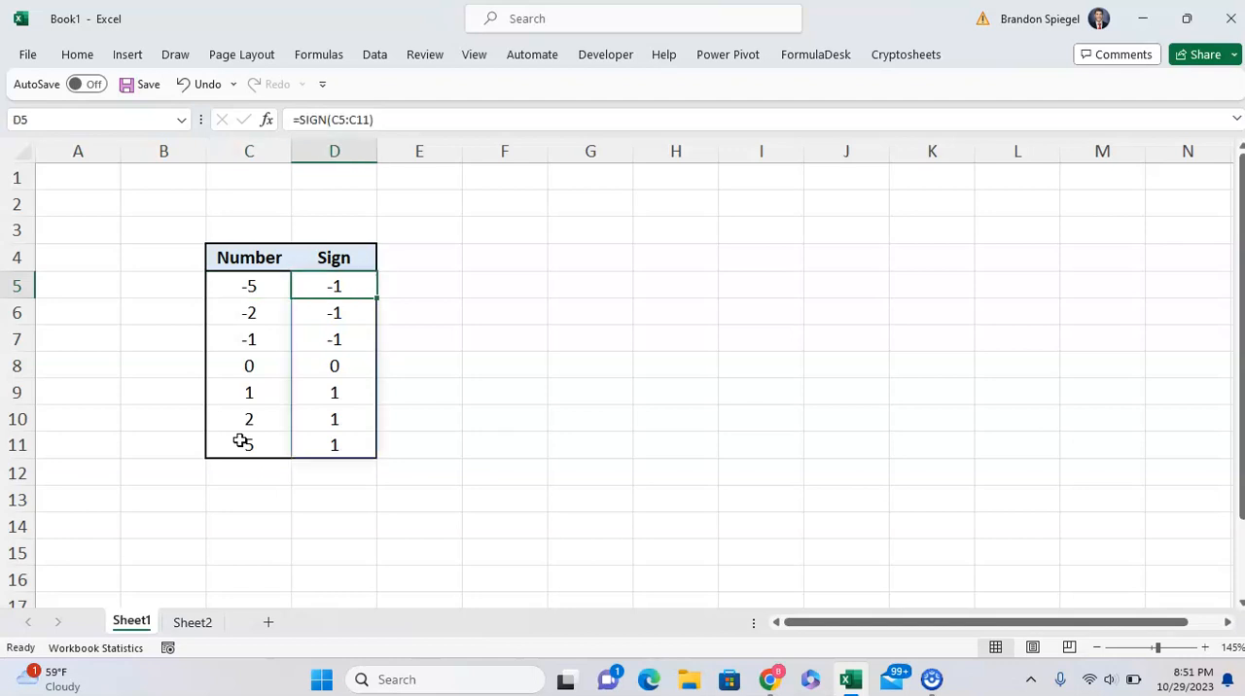
key(Left)
key(Right)
key(Down)
key(Down)
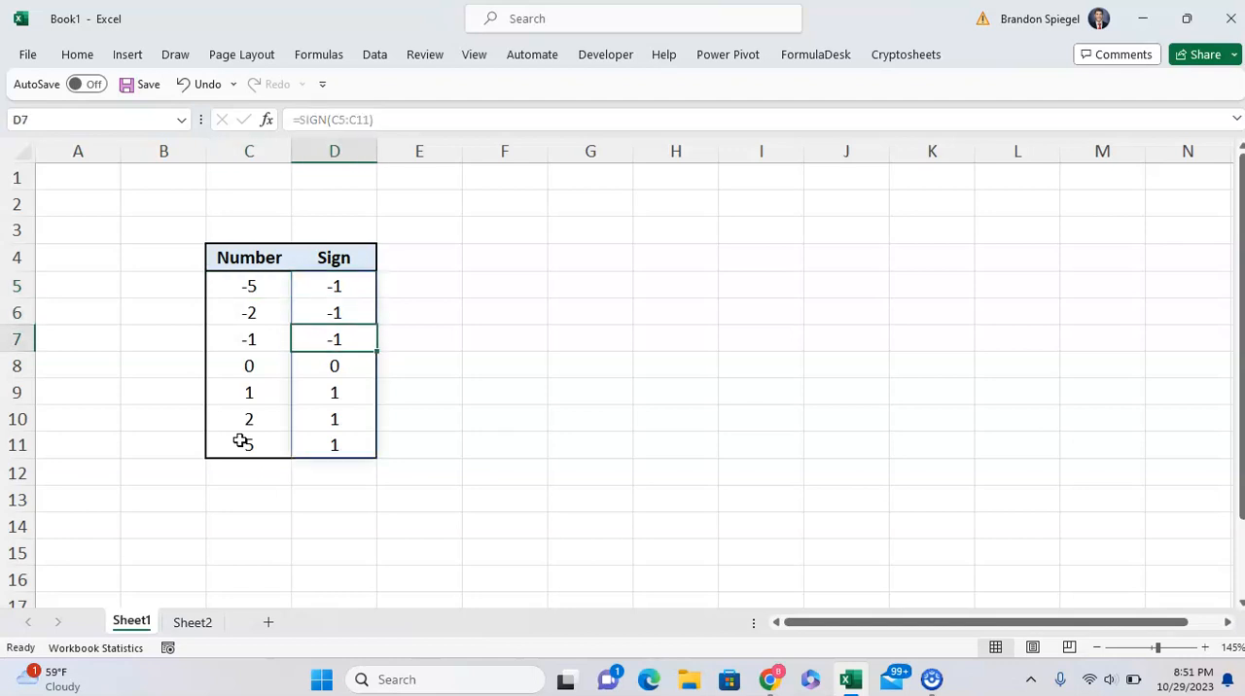
key(Down)
key(Left)
key(Down)
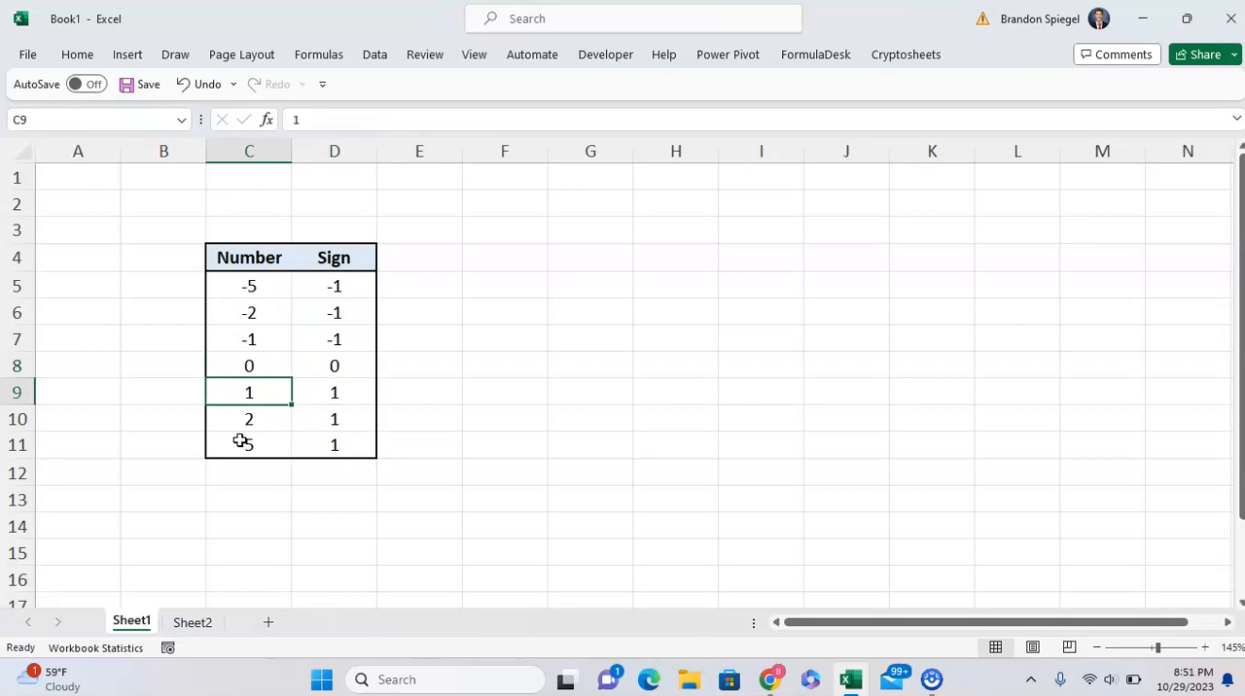
key(Right)
key(Up)
key(Up)
key(Up)
key(Up)
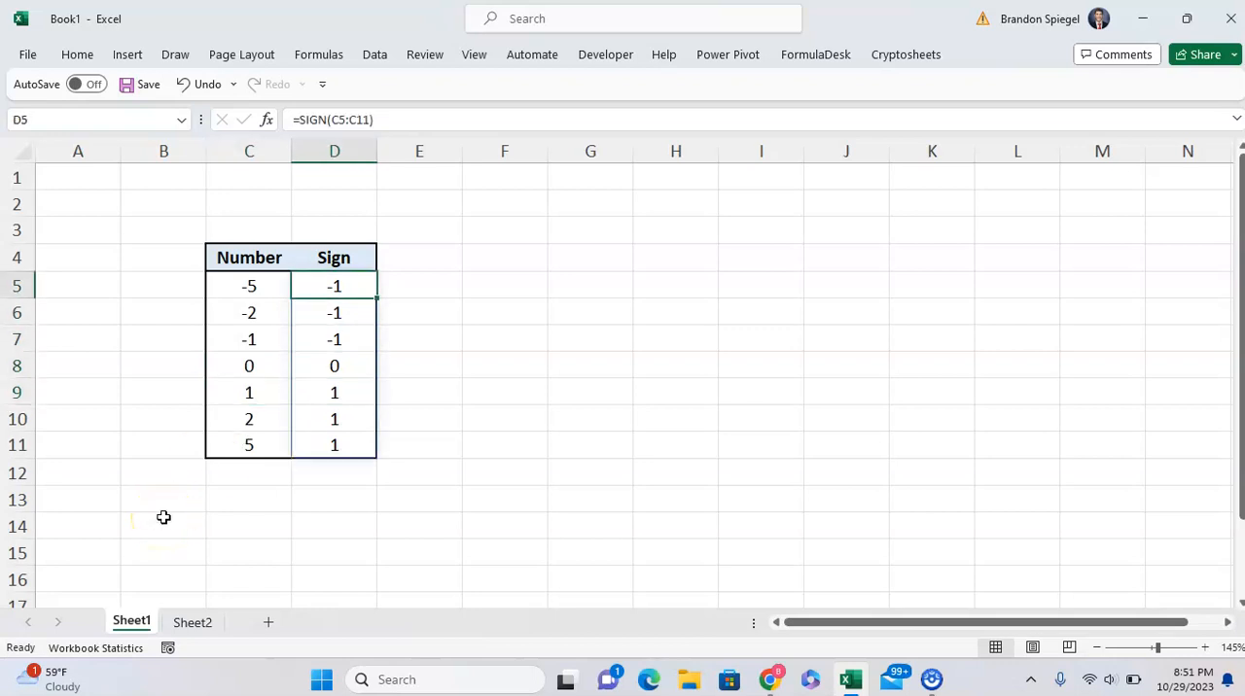
key(ctrl+Down)
key(Up)
key(Up)
key(Up)
key(Up)
key(Up)
key(Up)
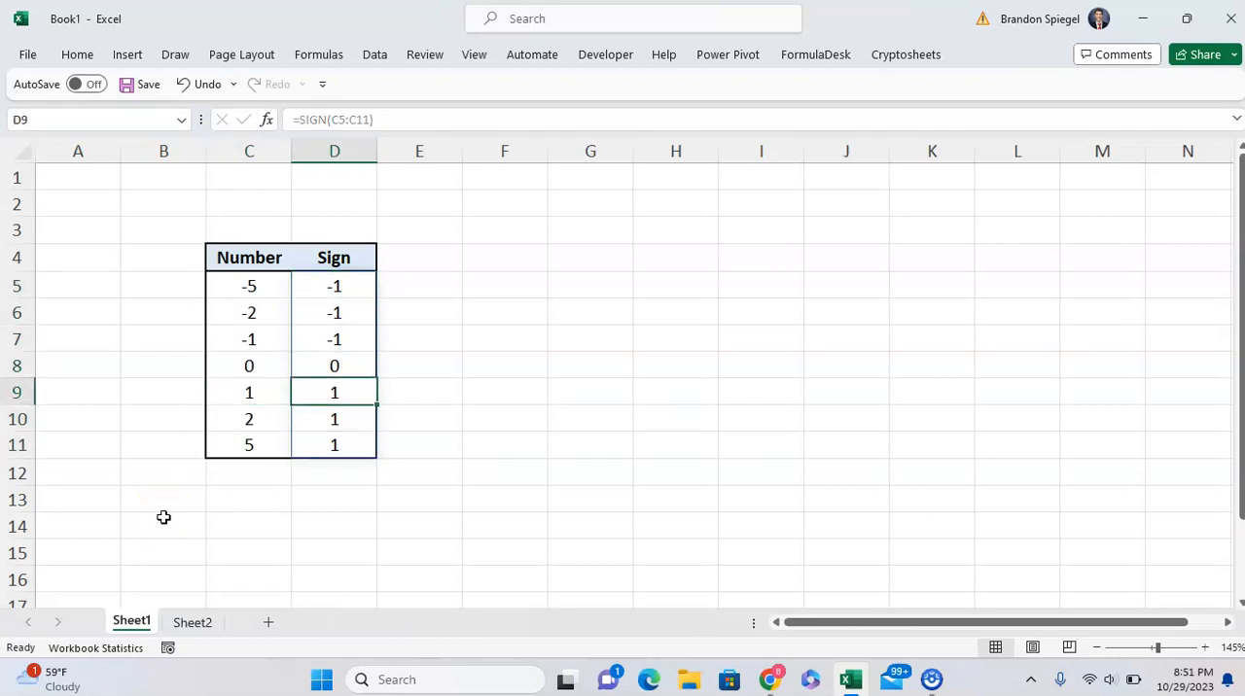
key(Right)
key(Right)
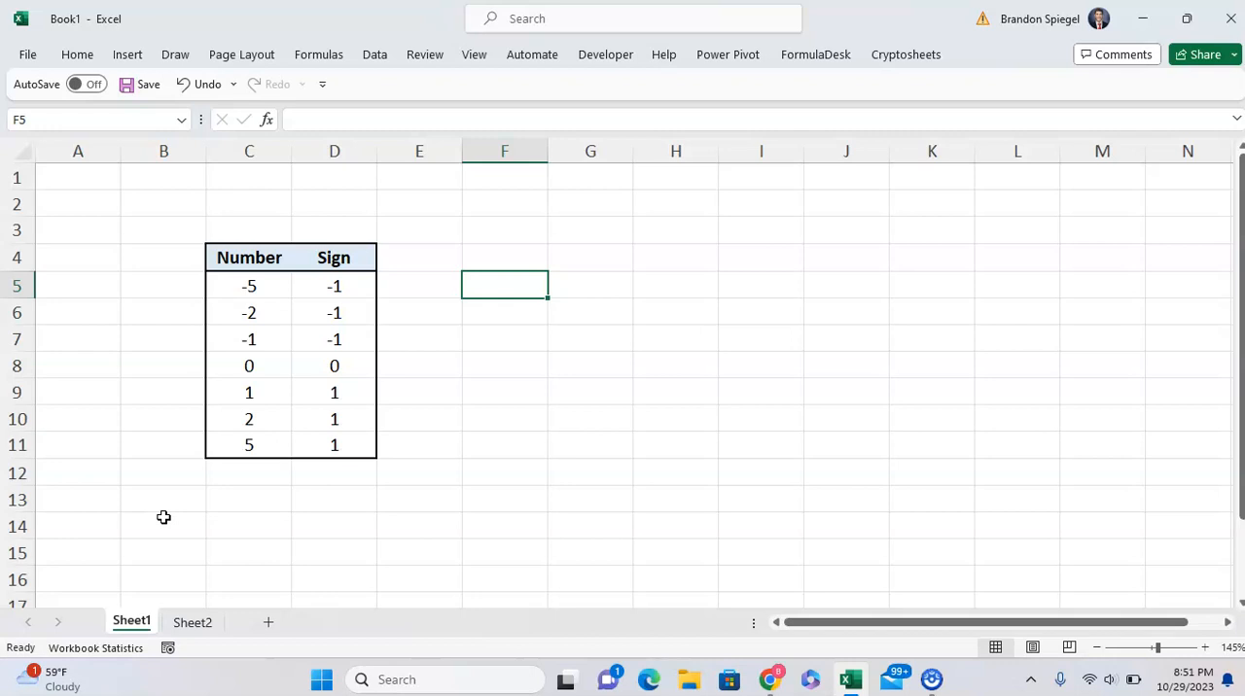
key(Left)
key(Left)
key(Left)
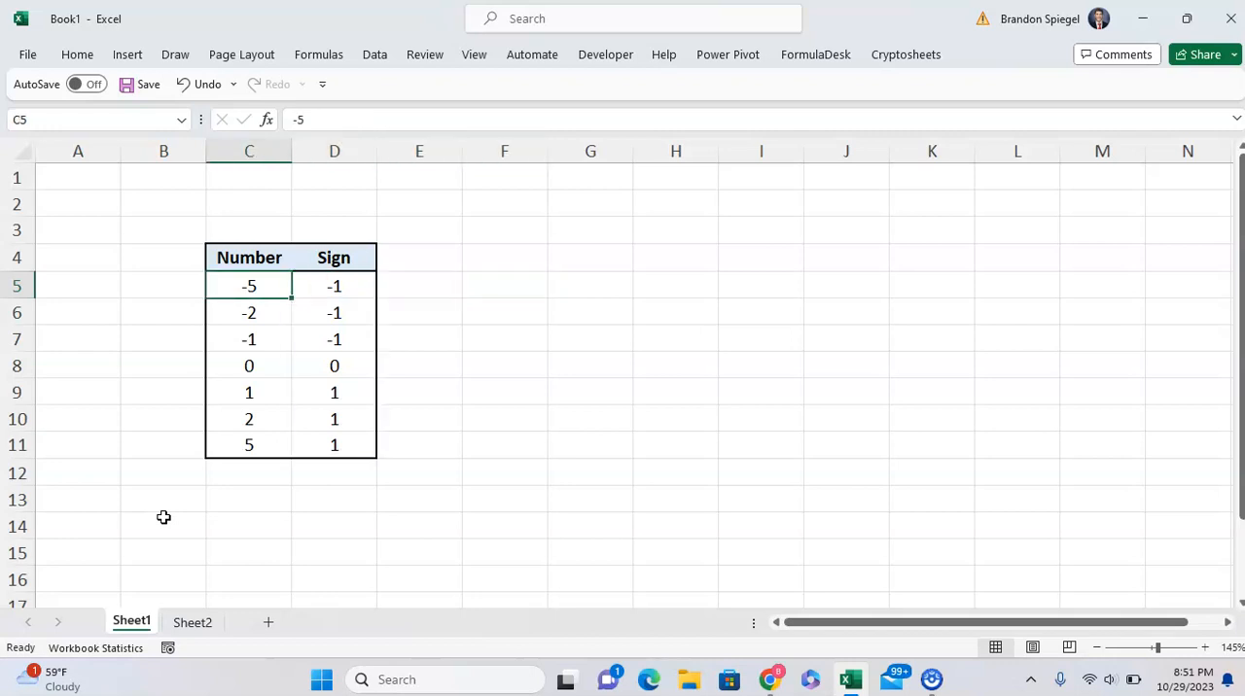
Enter the formula =AVERAGE(D5#) in F5 and inspect its spilled-range reference.
key(Right)
key(Right)
key(Right)
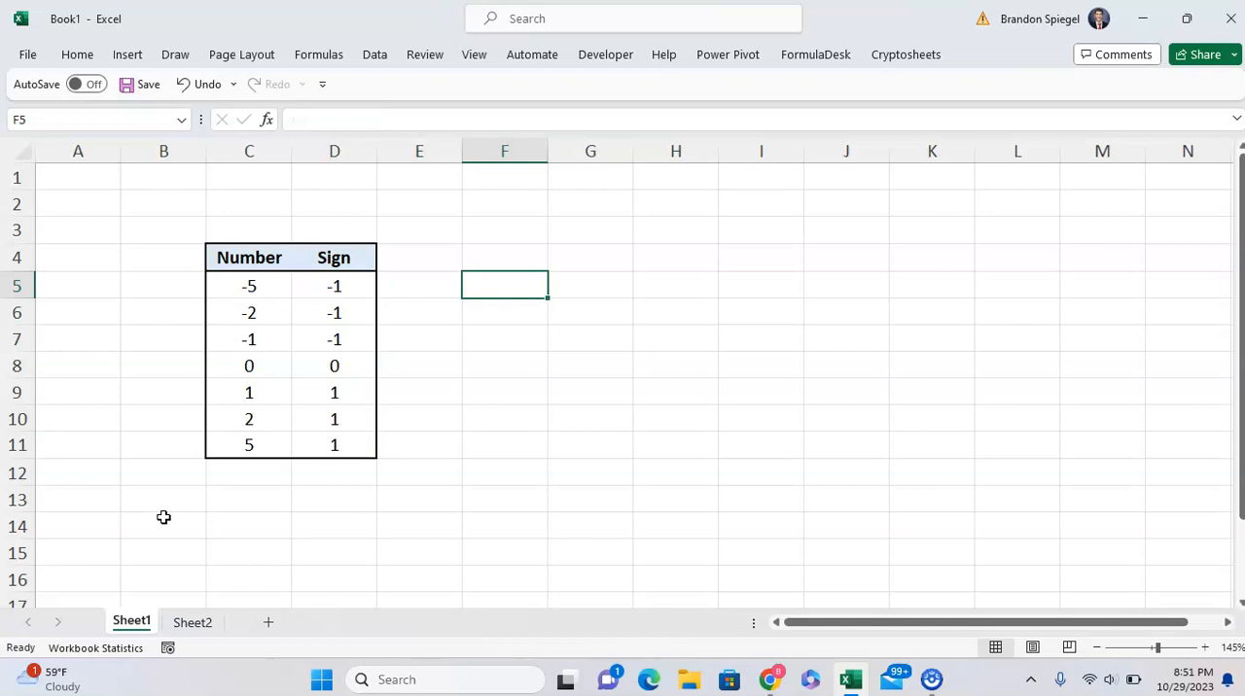
text(=averag)
key(Tab)
text(()
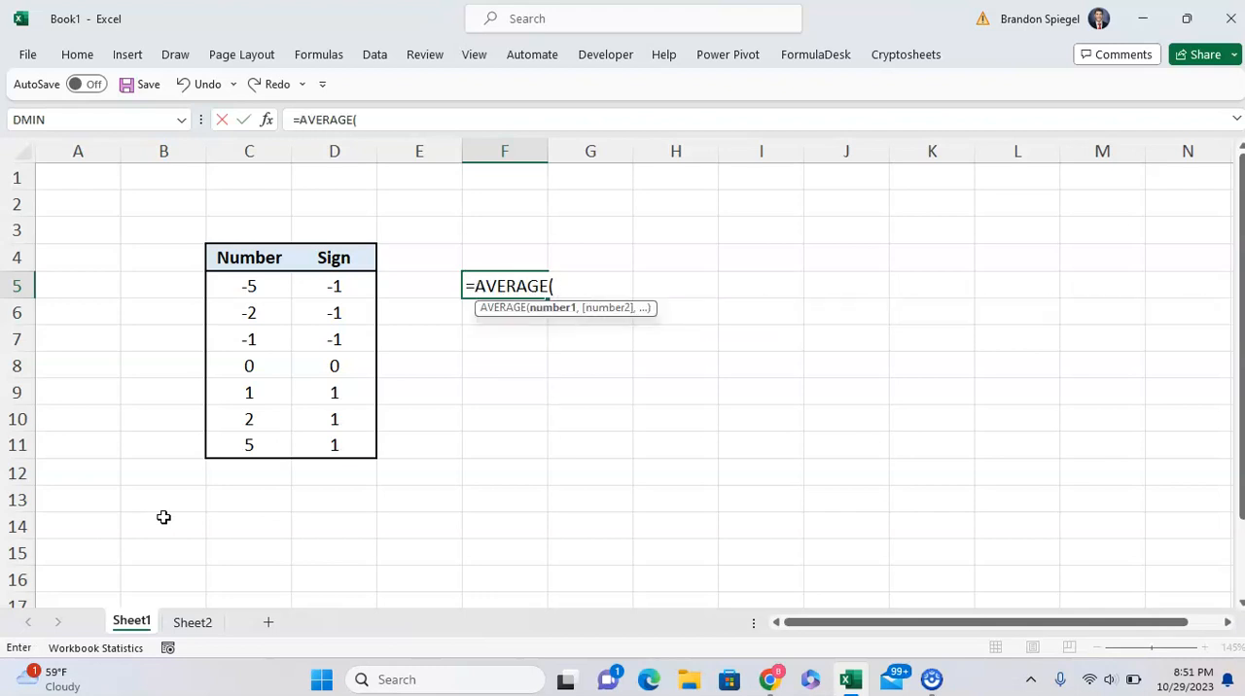
click(328, 280)
key(Return)
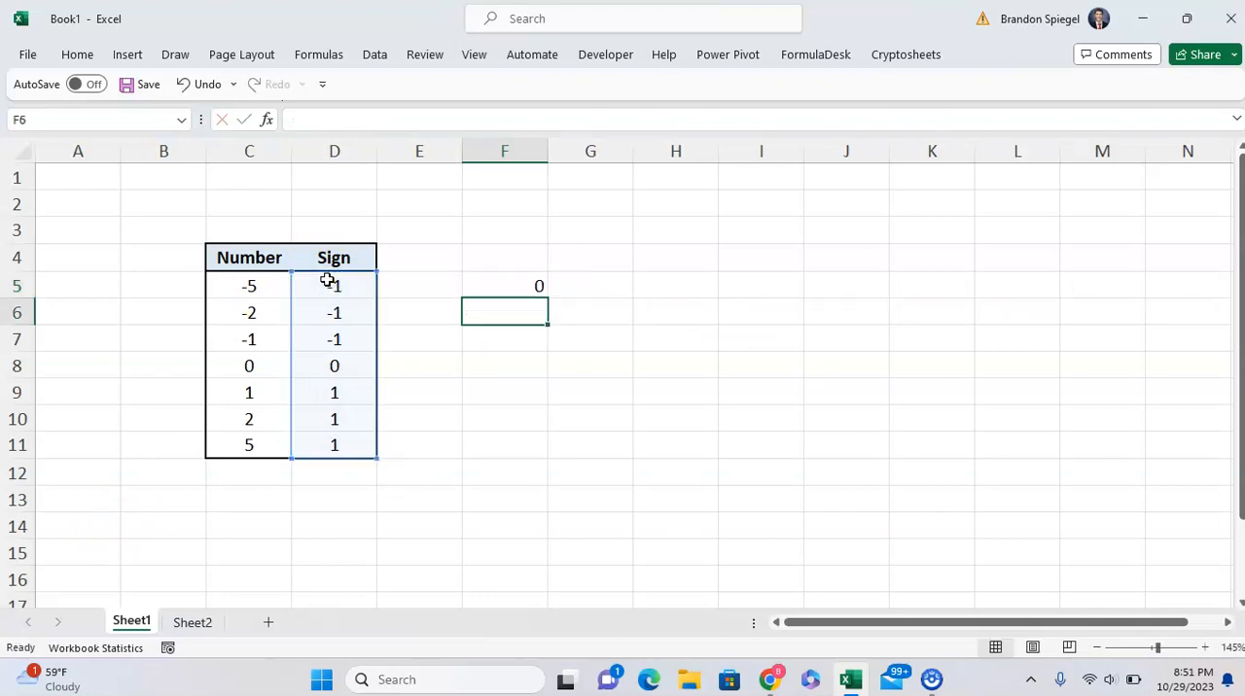
key(Up)
key(F2)
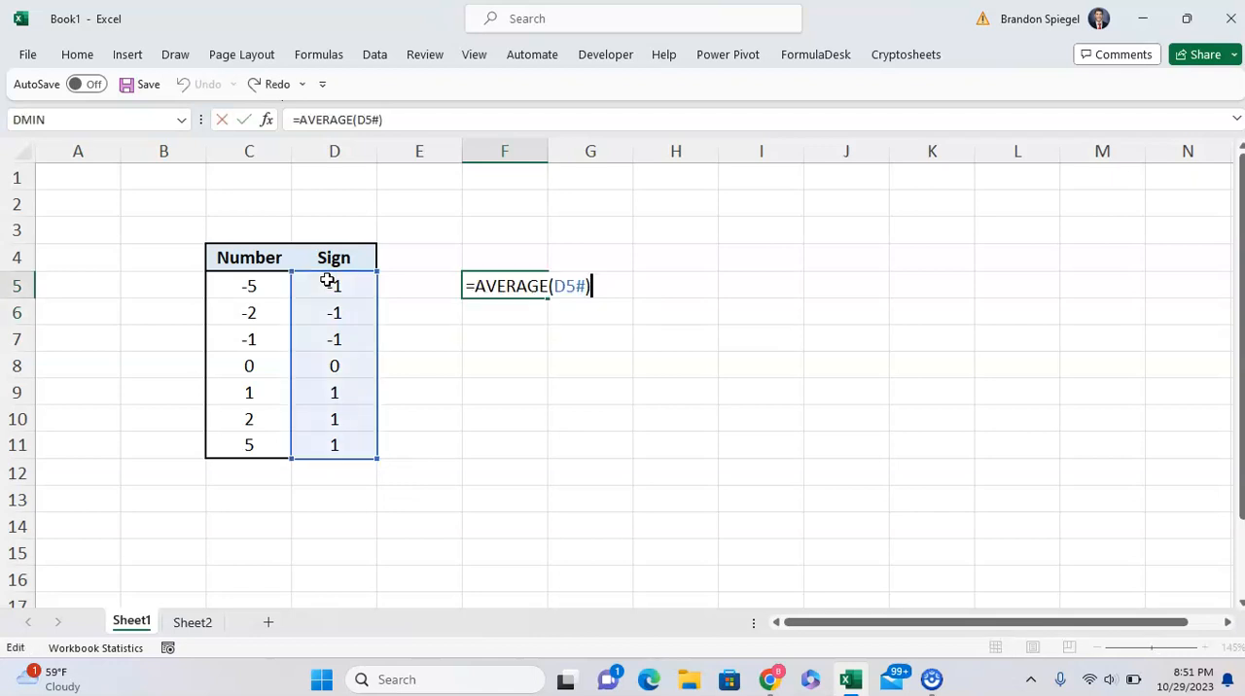
key(ctrl+Return)
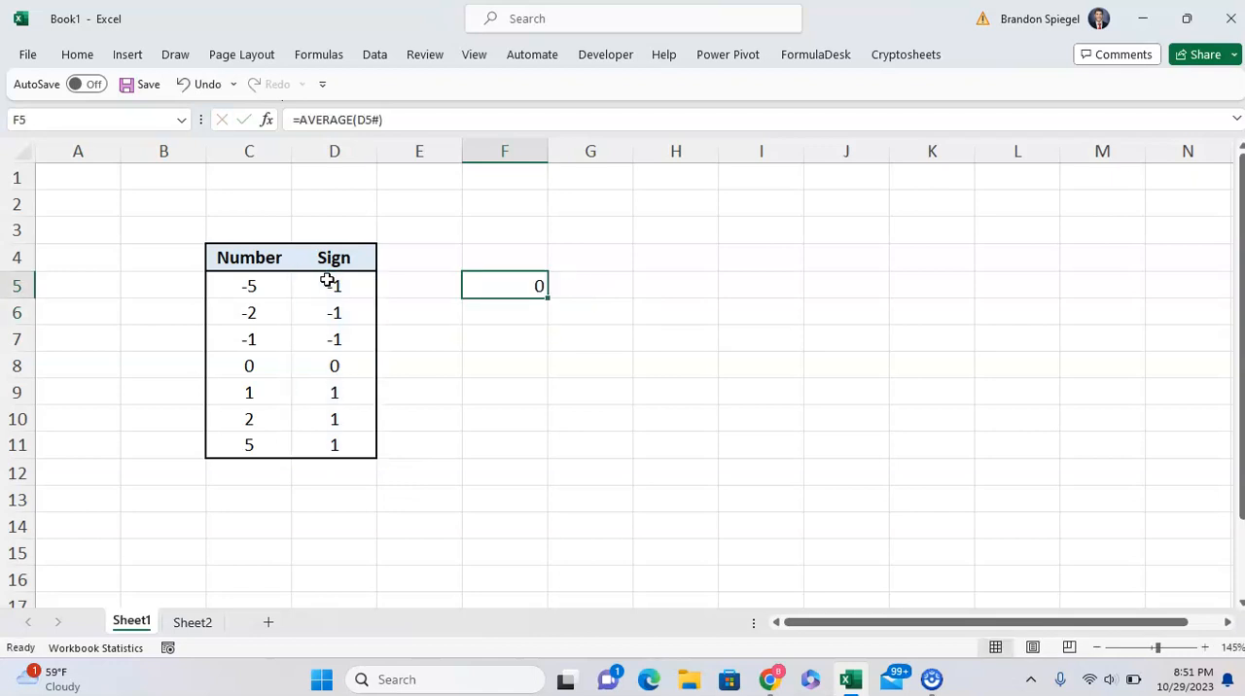
key(Return)
Replace the array formula in D5 with the single-cell formula =SIGN(C5).
click(328, 281)
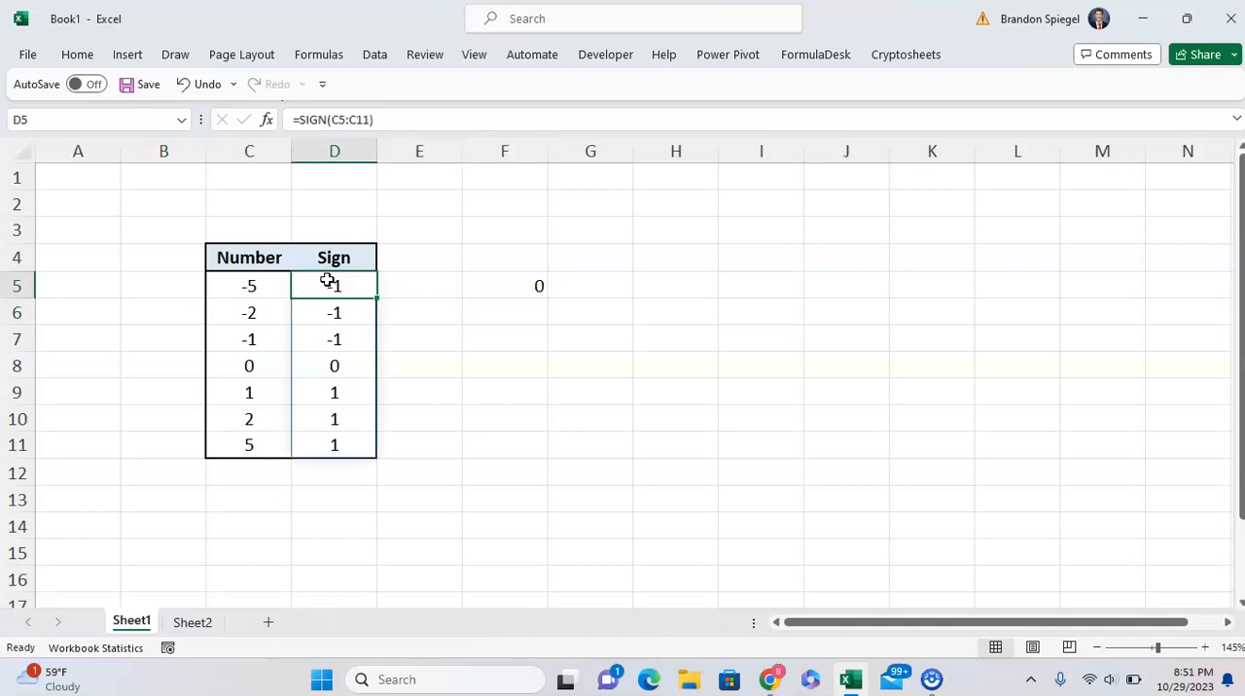
text(=sign())
key(Escape)
text(=s)
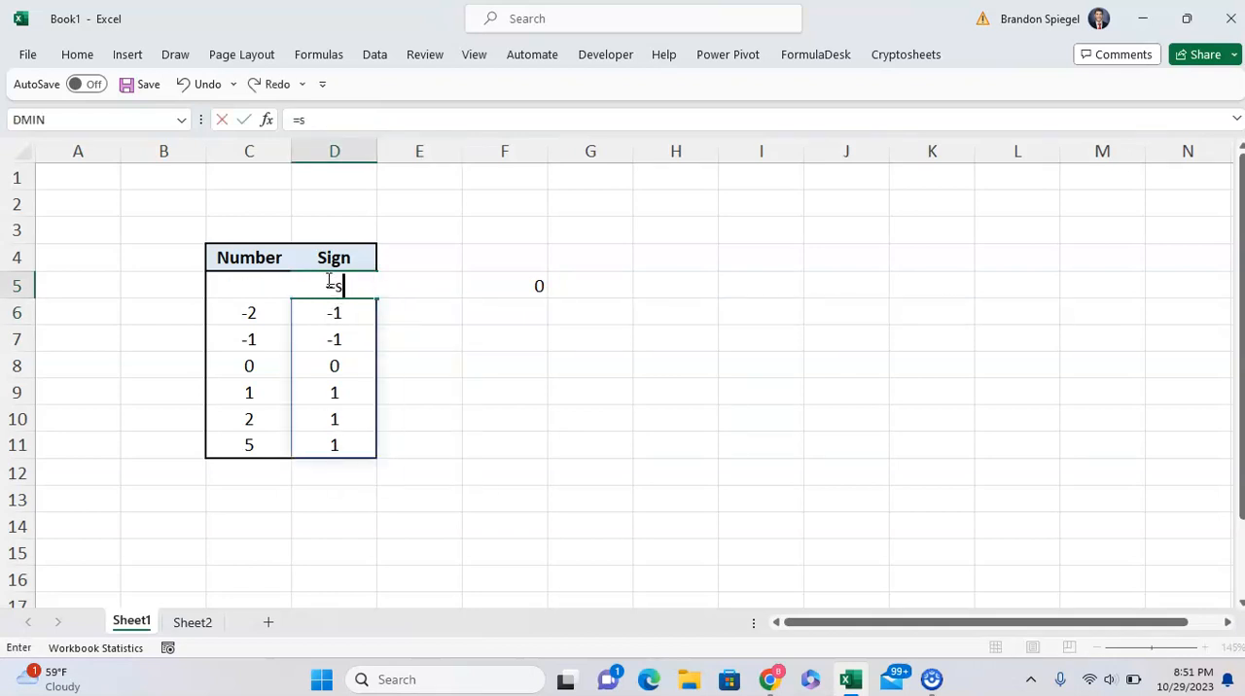
text(ign()
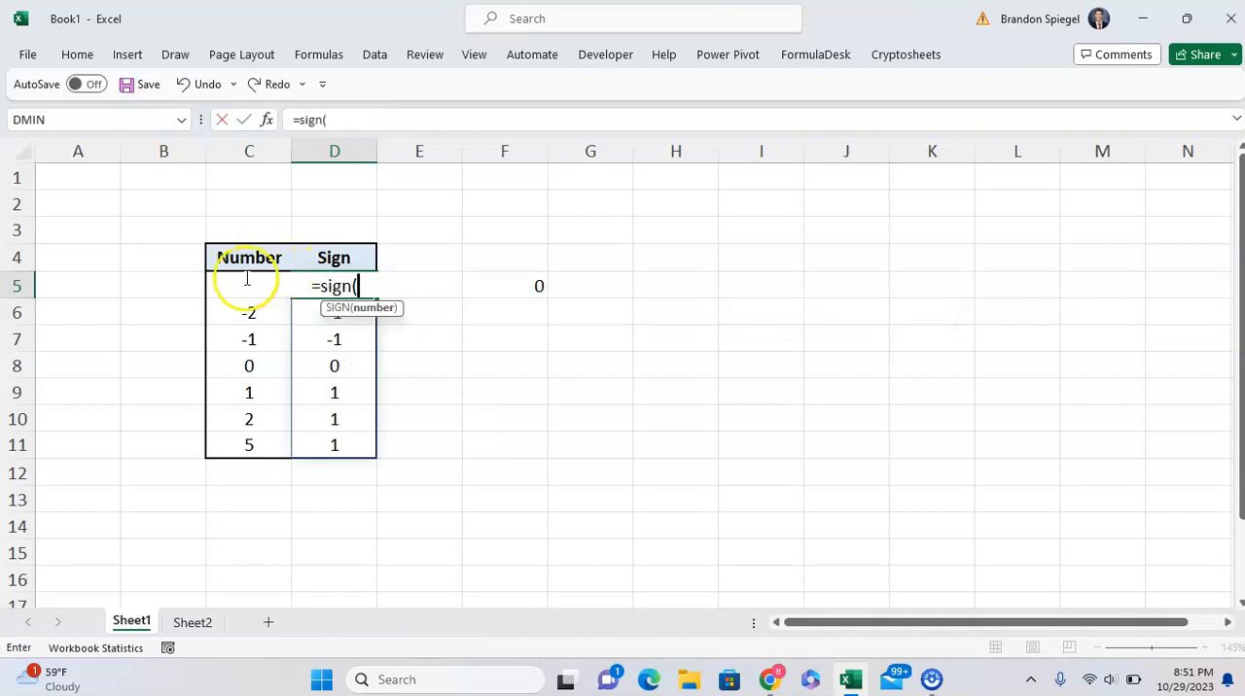
click(229, 311)
key(Up)
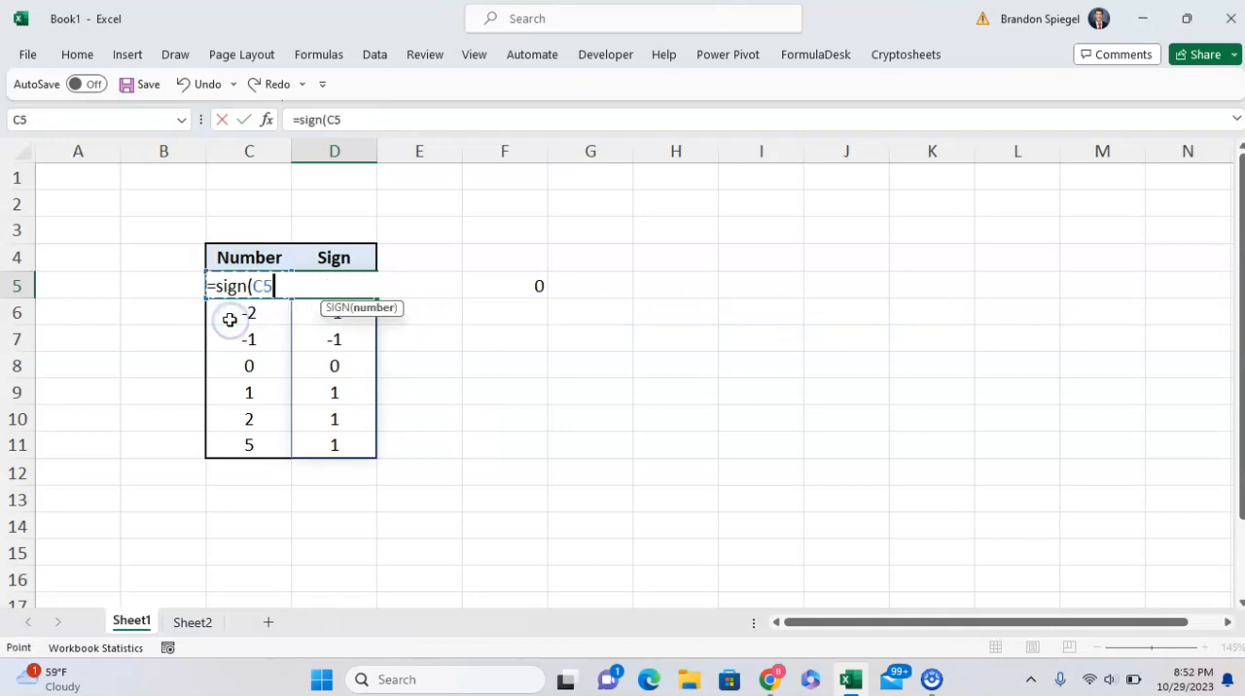
key(Return)
Copy the SIGN formula from D5 down the Sign column through D9.
key(Up)
key(ctrl+c)
key(shift+Down)
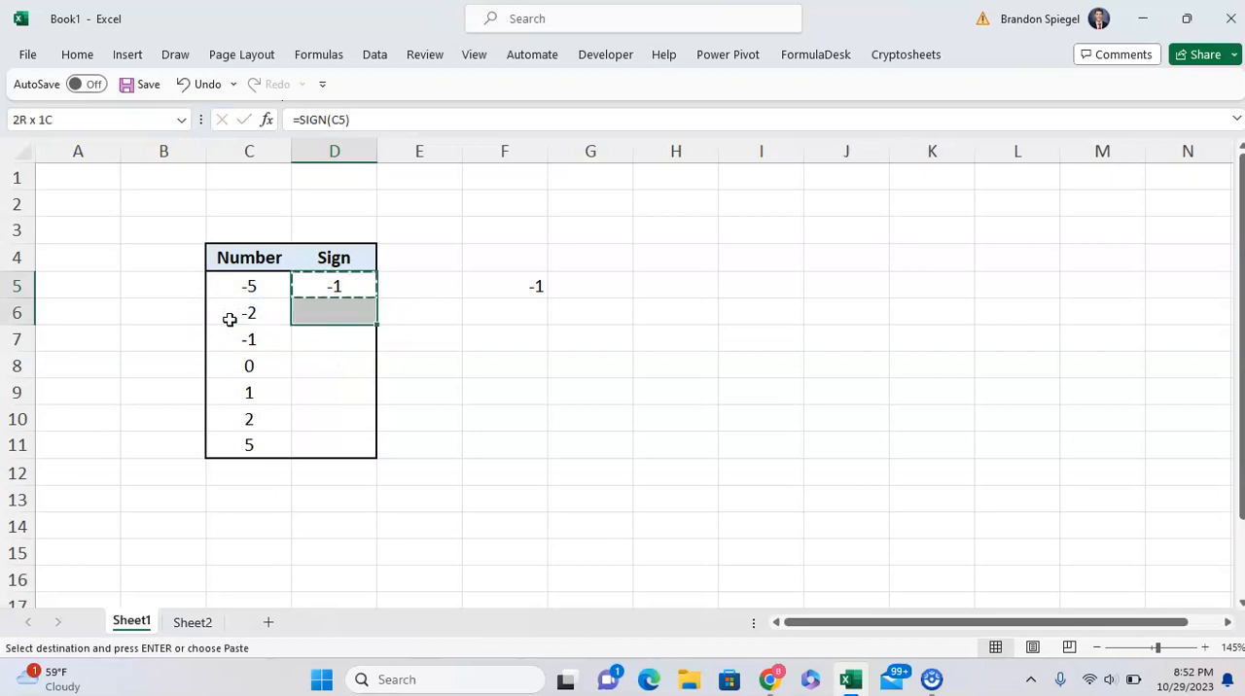
key(shift+Down)
key(ctrl+v)
key(Escape)
key(Down)
key(Down)
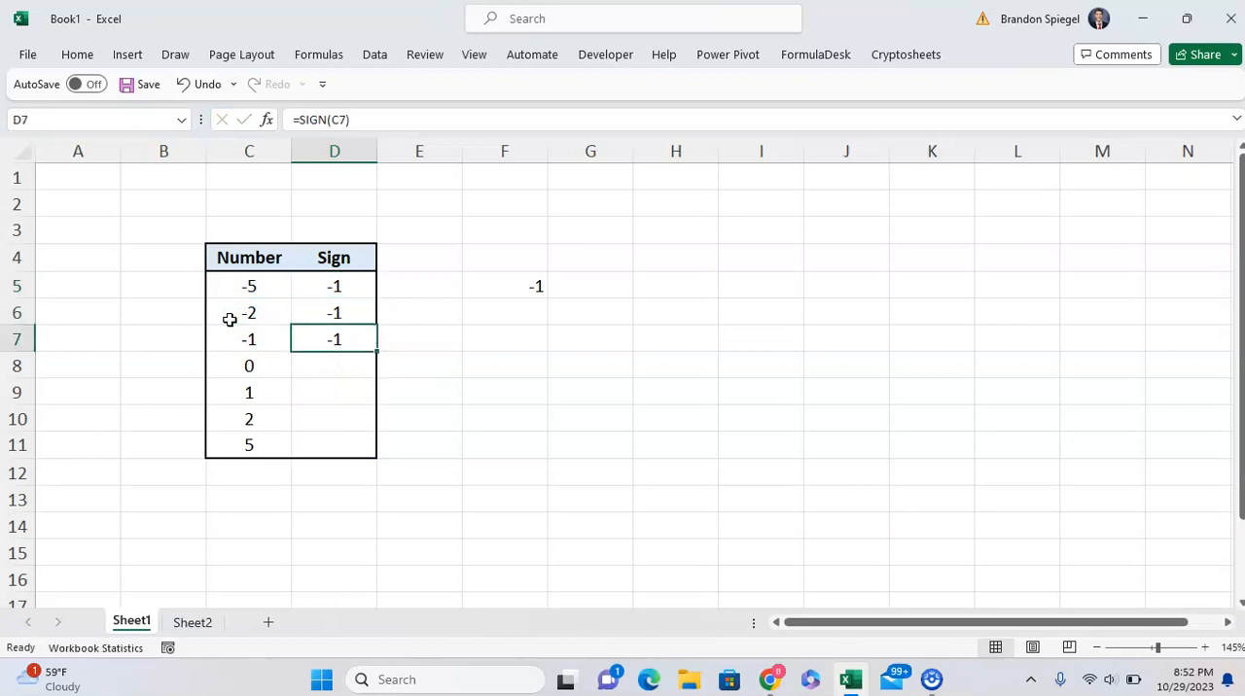
key(ctrl+c)
key(shift+Down)
key(shift+Down)
key(ctrl+v)
key(Escape)
Replace the formula in F5 with =AVERAGE(D5:D11).
key(Right)
key(Up)
key(Up)
key(Up)
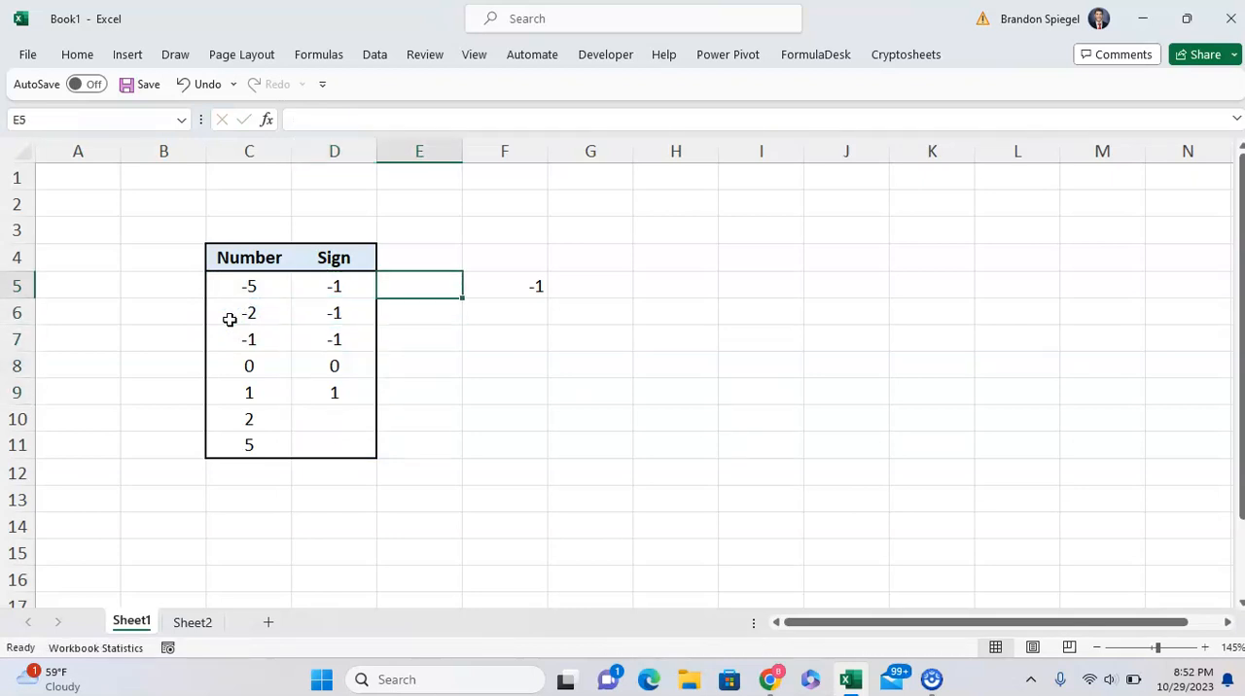
key(Right)
key(F2)
key(Escape)
text(=s)
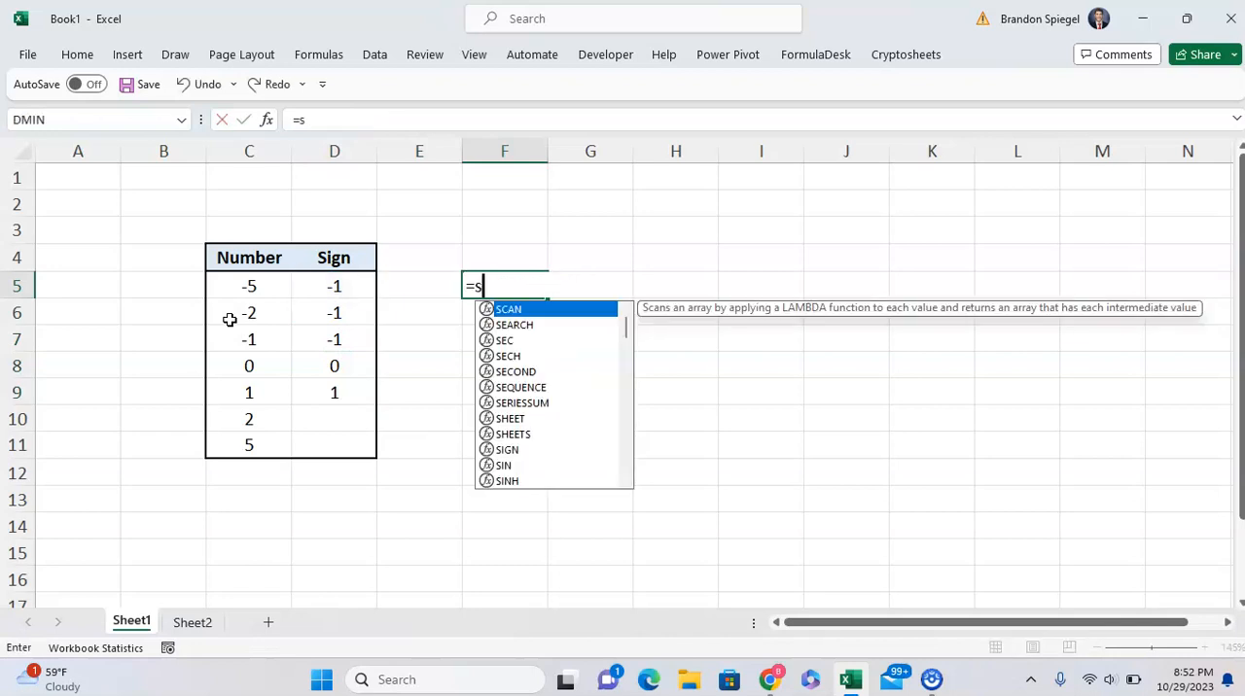
key(BackSpace)
text(average)
key(Tab)
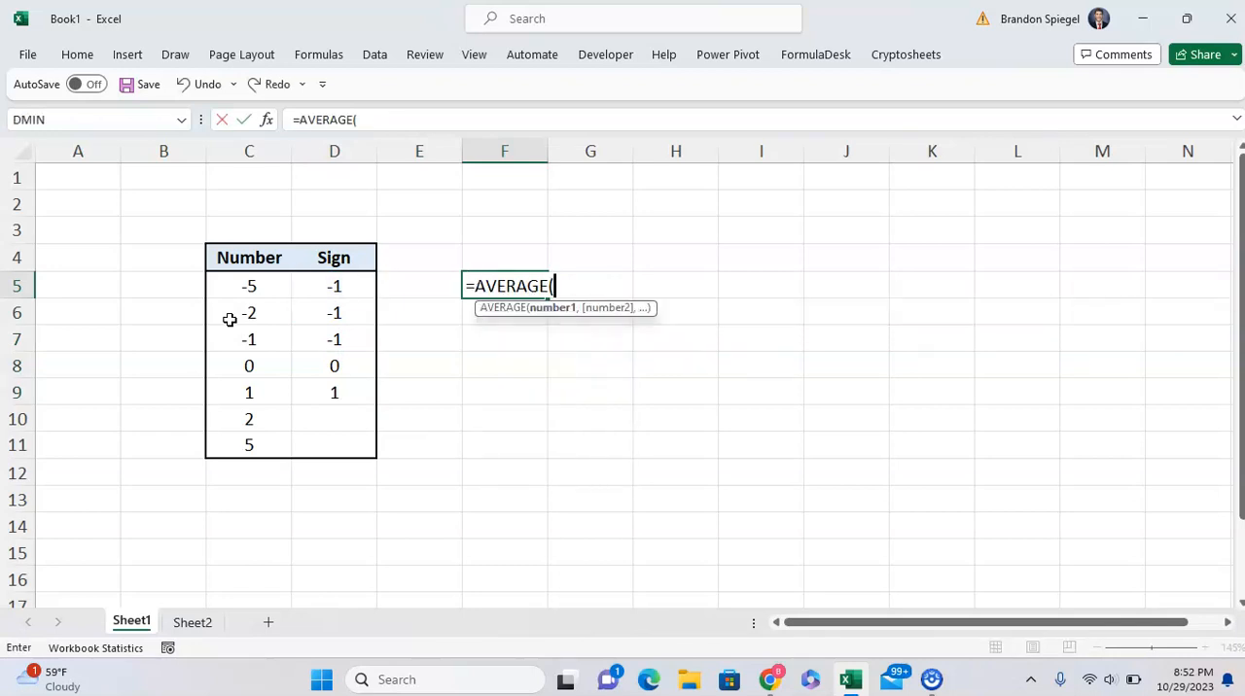
click(333, 286)
key(shift+Down)
key(shift+Down)
key(shift+Down)
key(shift+Down)
key(shift+Down)
key(shift+Down)
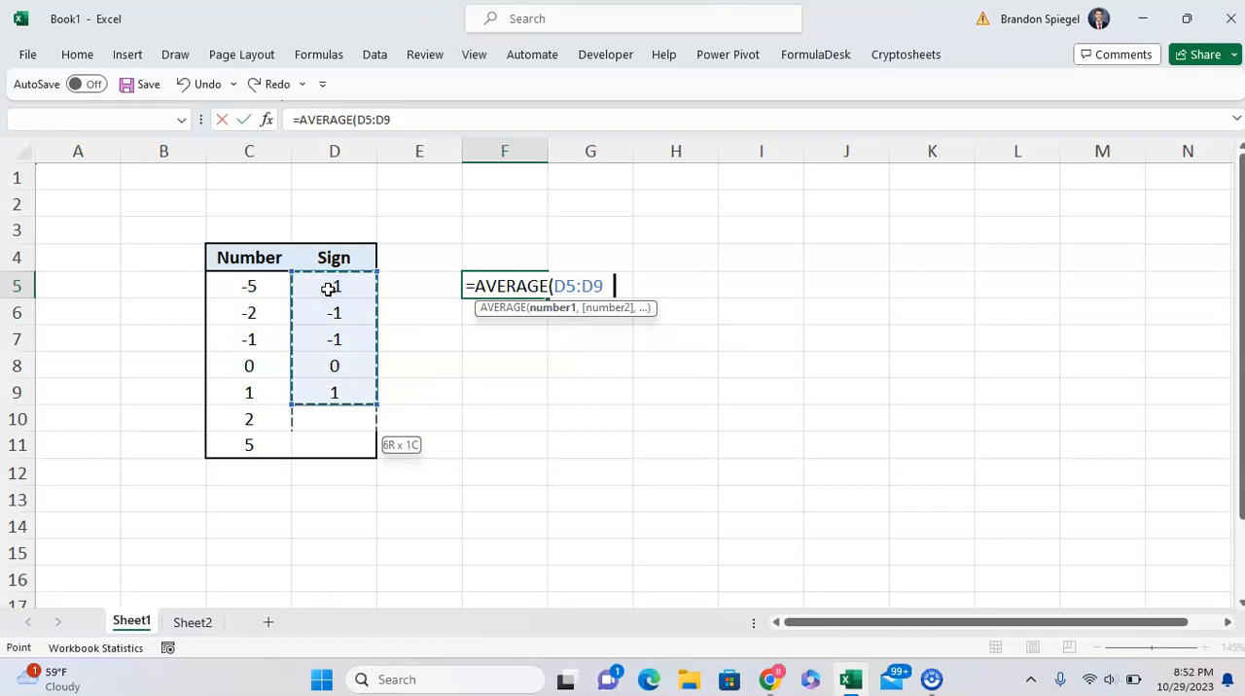
text())
key(Return)
key(Up)
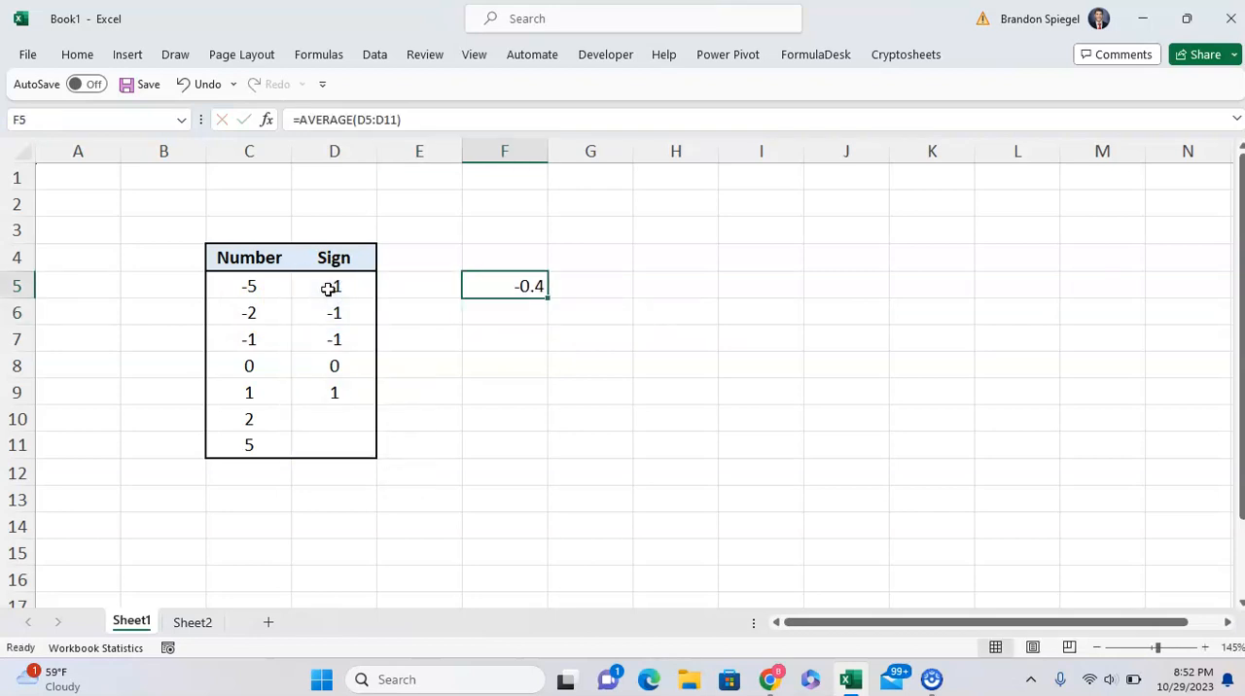
click(329, 288)
click(260, 545)
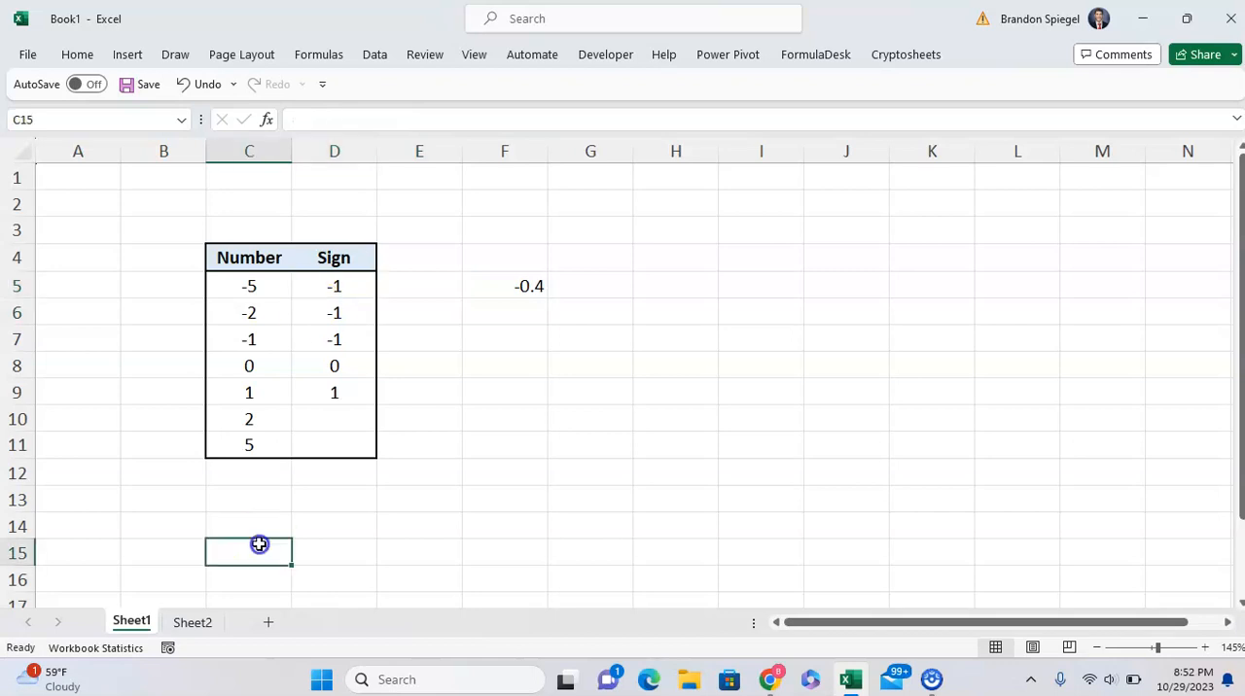
Switch to Sheet2 and examine the table with the Date and Future, or Past columns.
click(193, 623)
scroll(189, 239, up, 3)
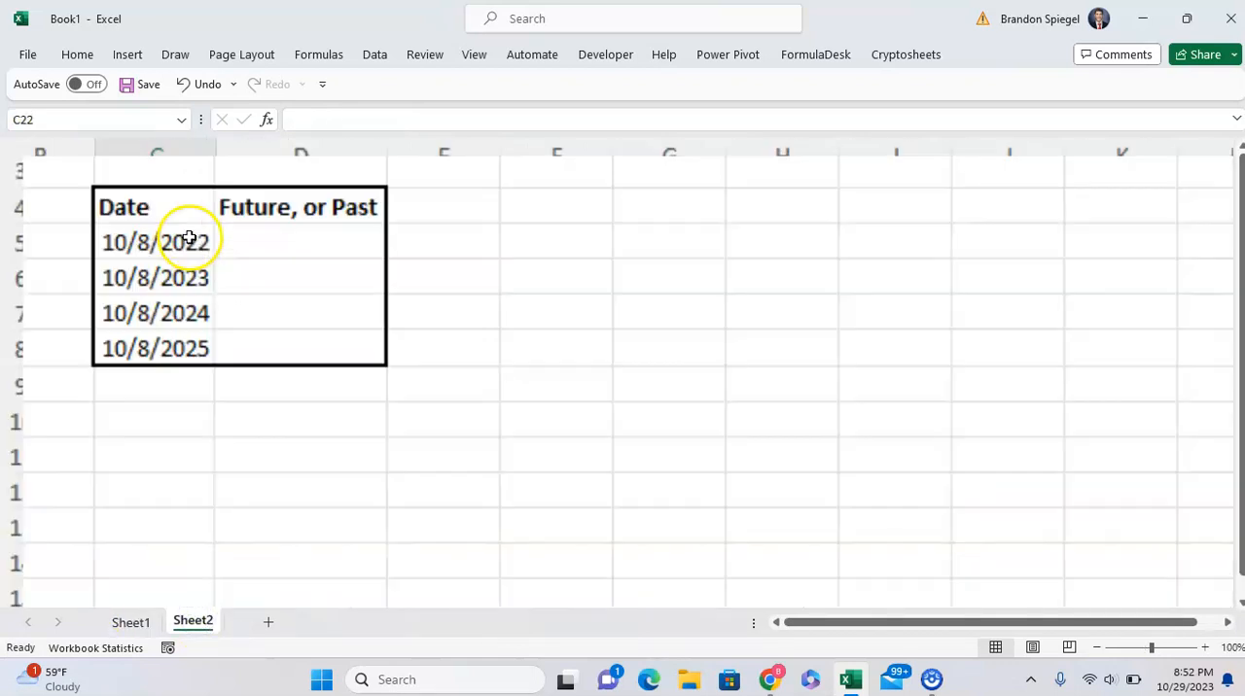
scroll(188, 238, up, 1)
scroll(191, 293, up, 1)
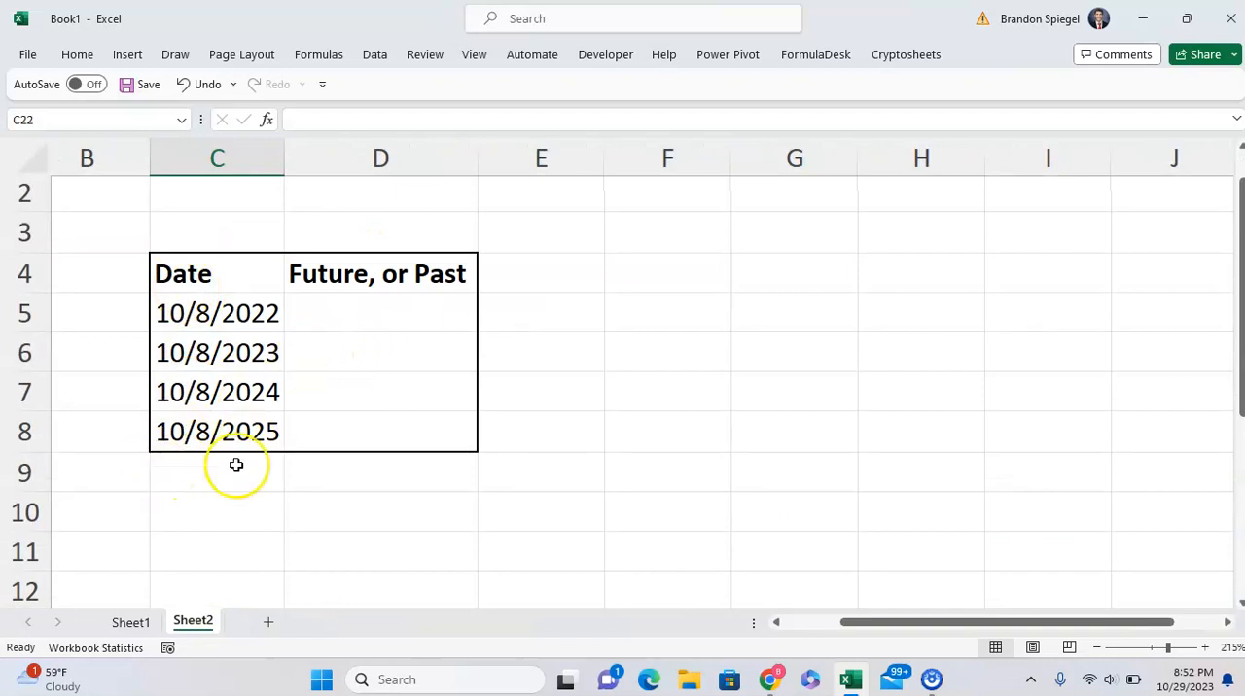
click(341, 326)
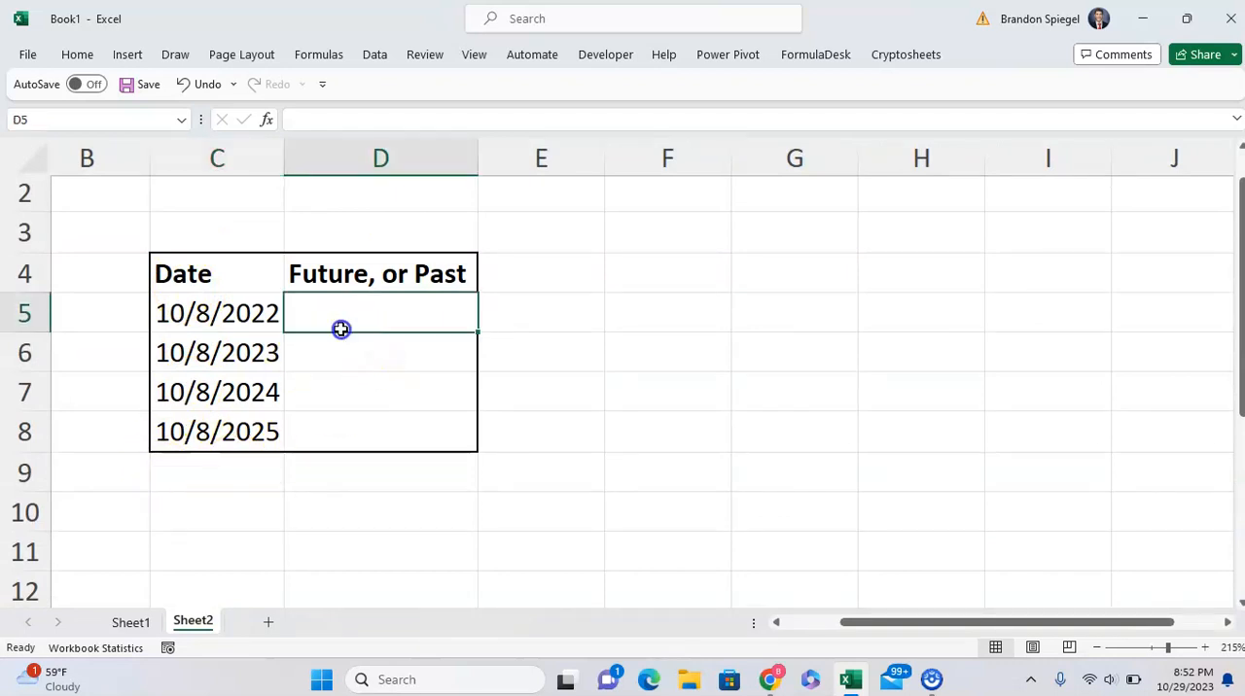
key(Left)
key(Up)
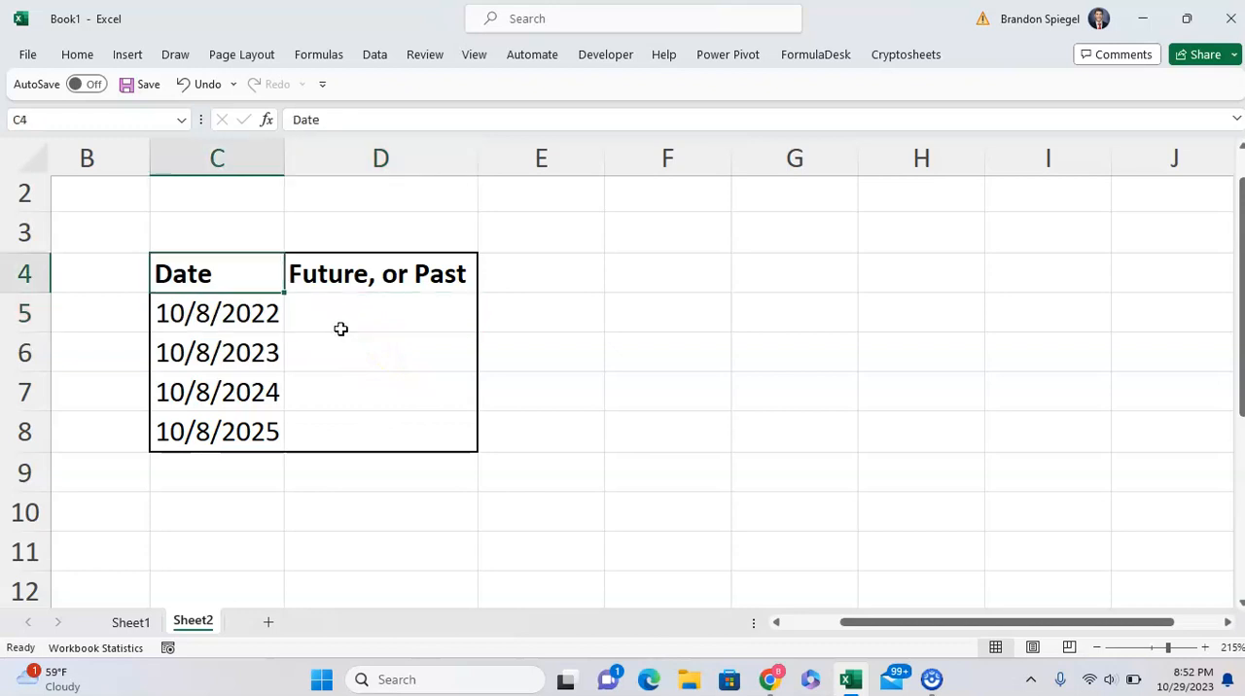
key(Right)
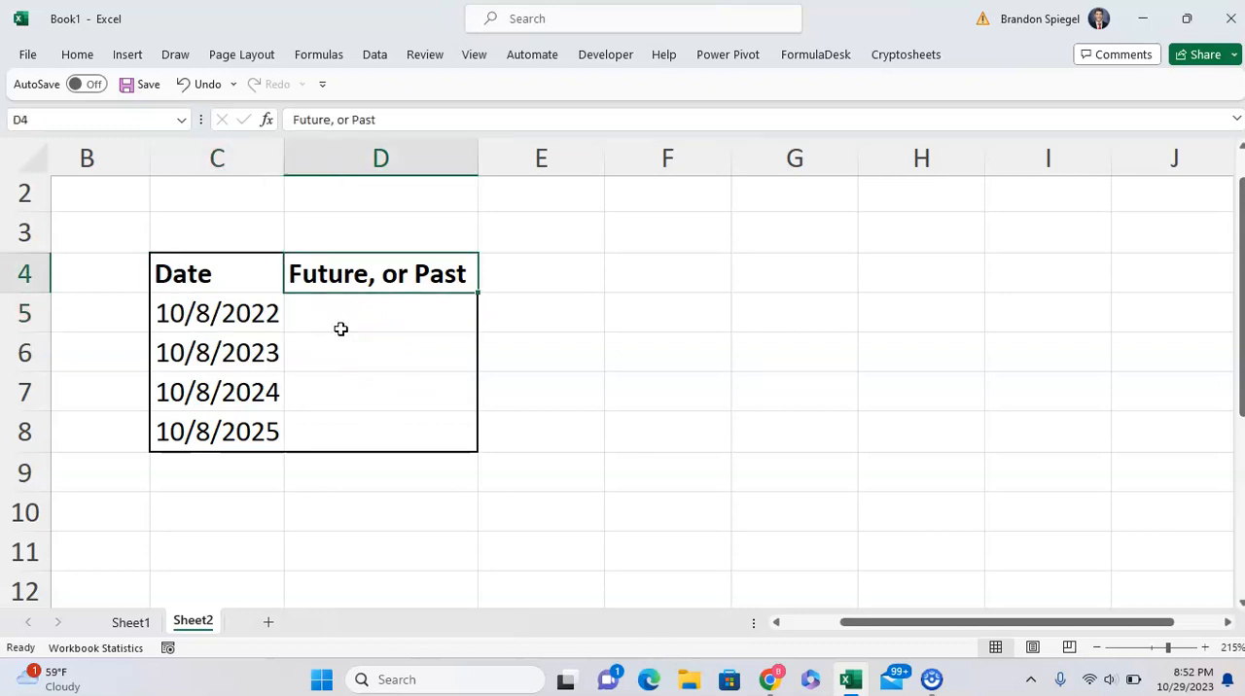
Enter the formula =C5-TODAY() in D5 to calculate the day difference for the first date.
click(340, 329)
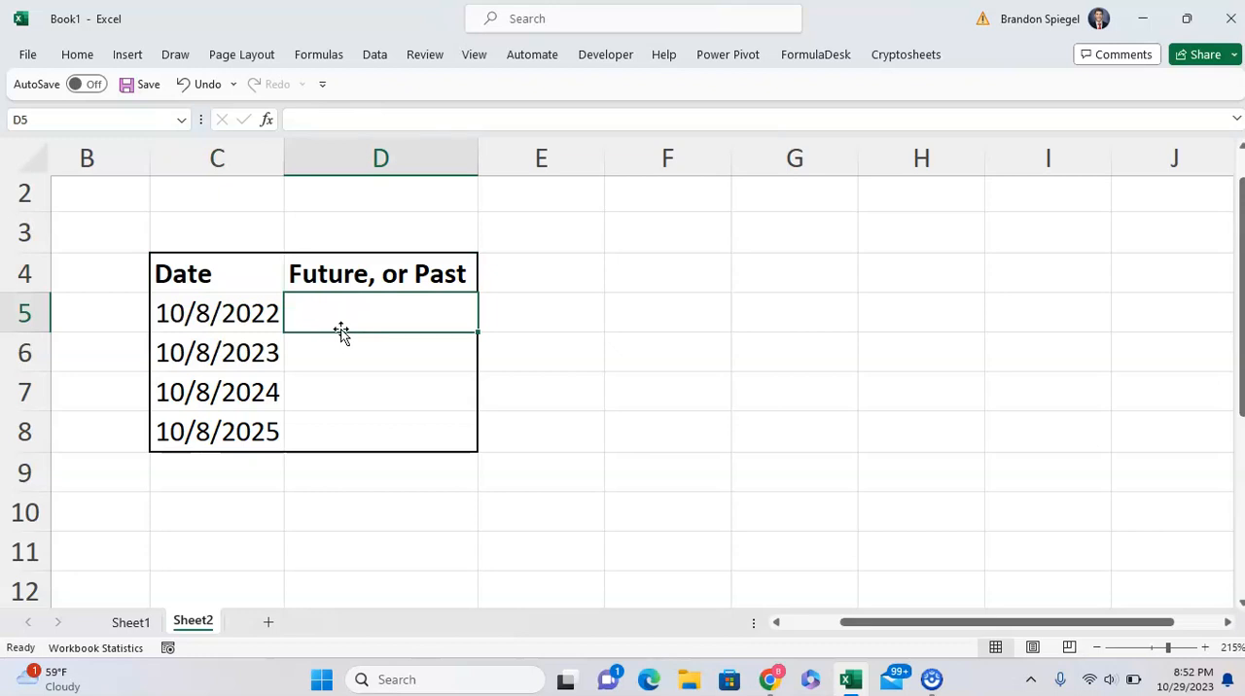
text(=C5)
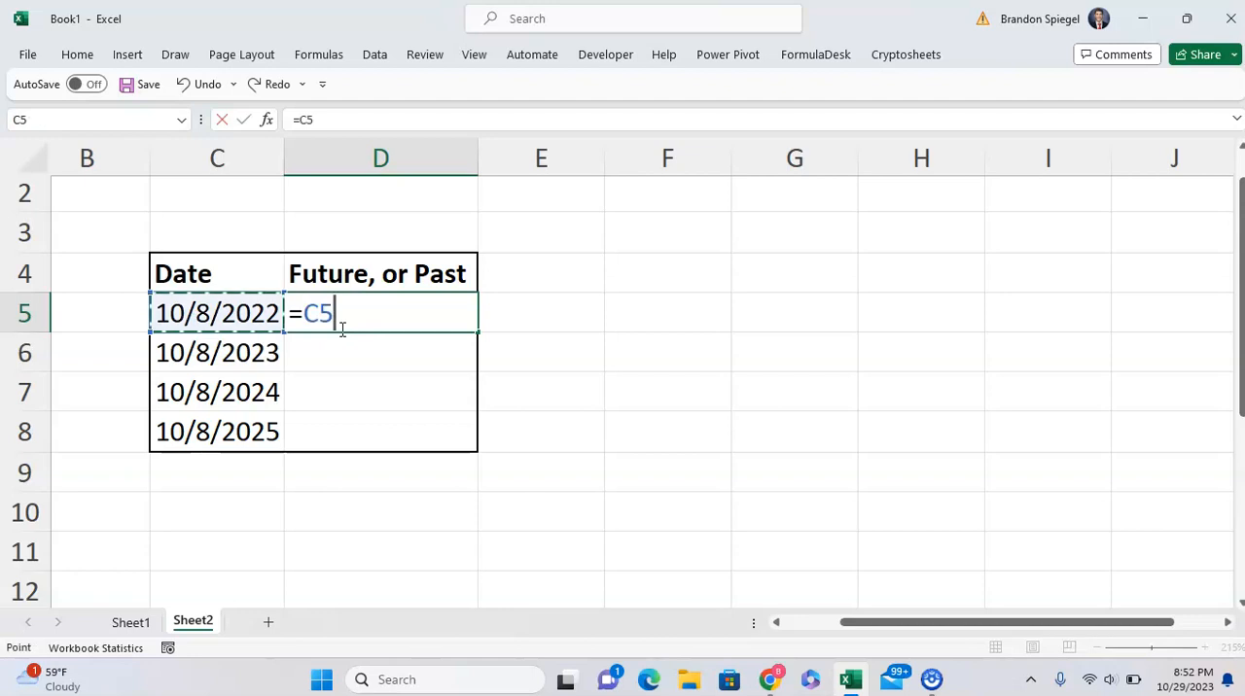
text(-today())
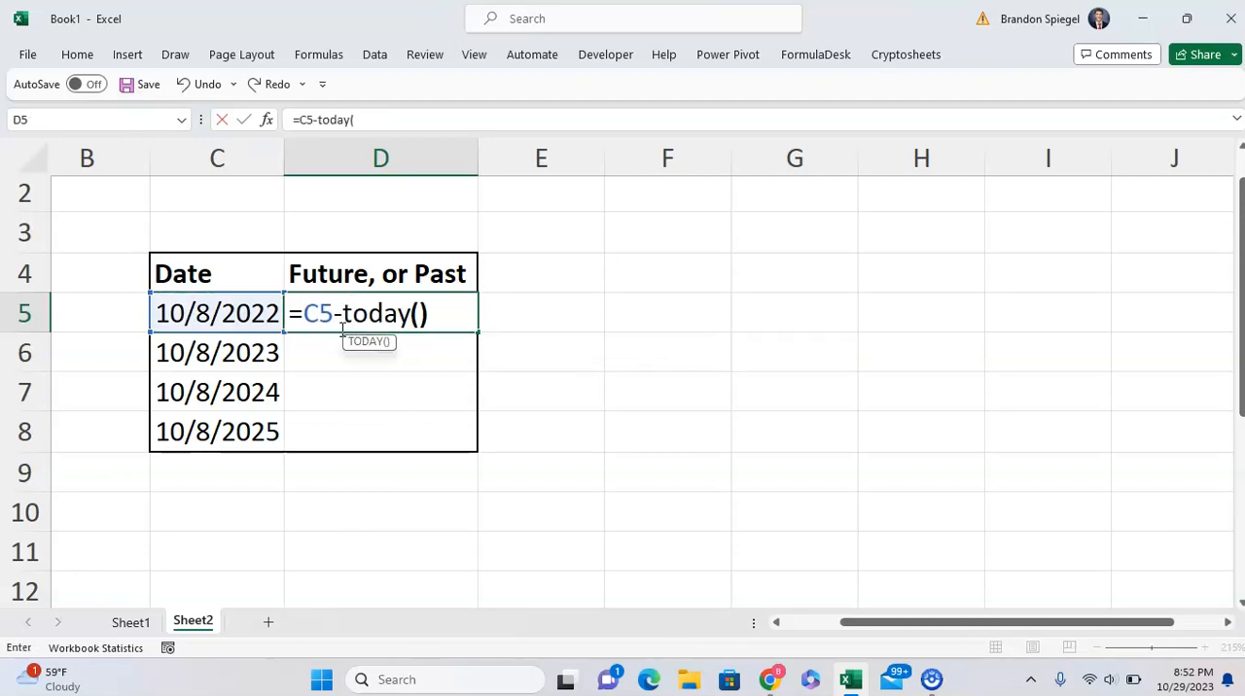
key(Return)
Copy the date-difference formula from D5 down the Future, or Past column through D8.
click(341, 330)
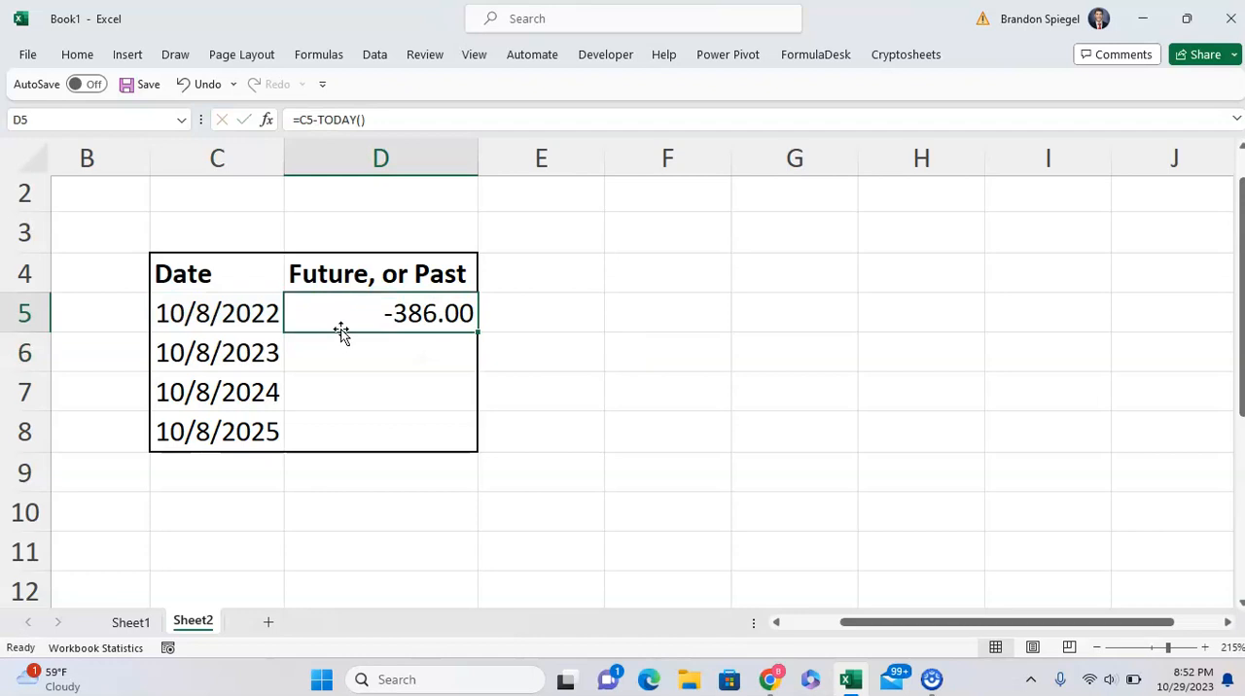
key(ctrl+c)
key(shift+Down)
key(shift+Down)
key(shift+Down)
key(ctrl+v)
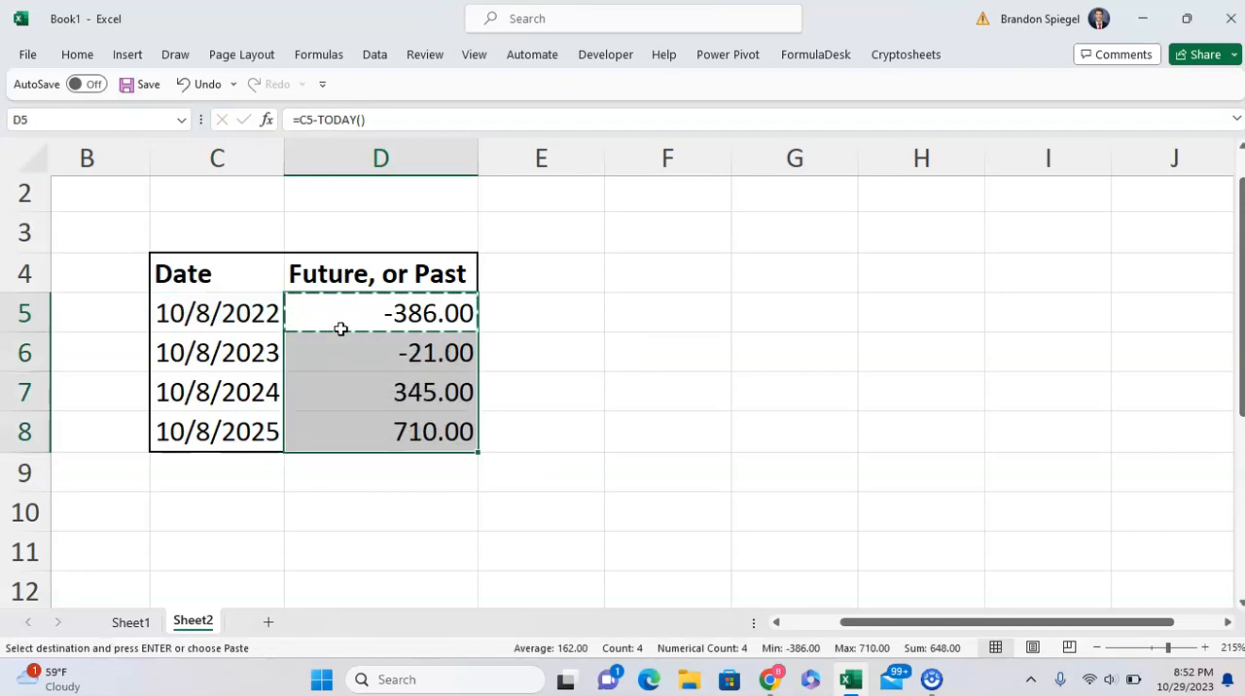
key(Escape)
Apply outside borders to the whole date table, C4:D8.
key(Left)
key(Up)
key(shift+Down)
key(shift+Down)
key(shift+Down)
key(shift+Down)
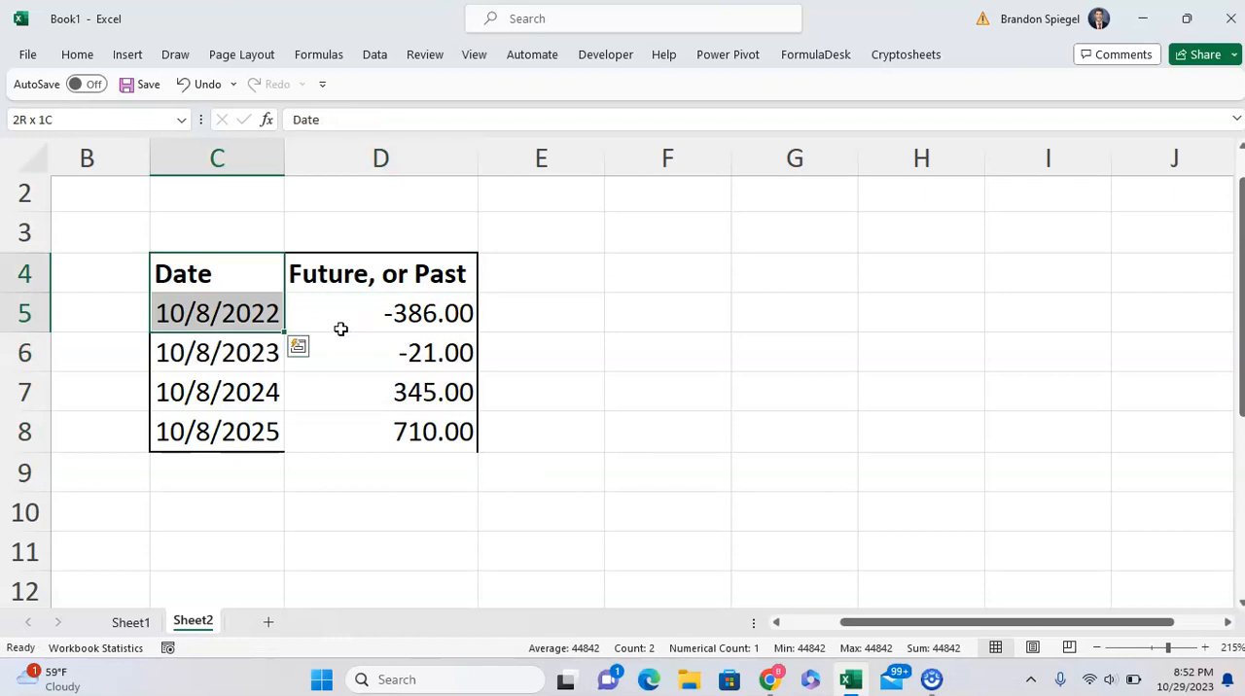
key(shift+Right)
key(alt)
key(h)
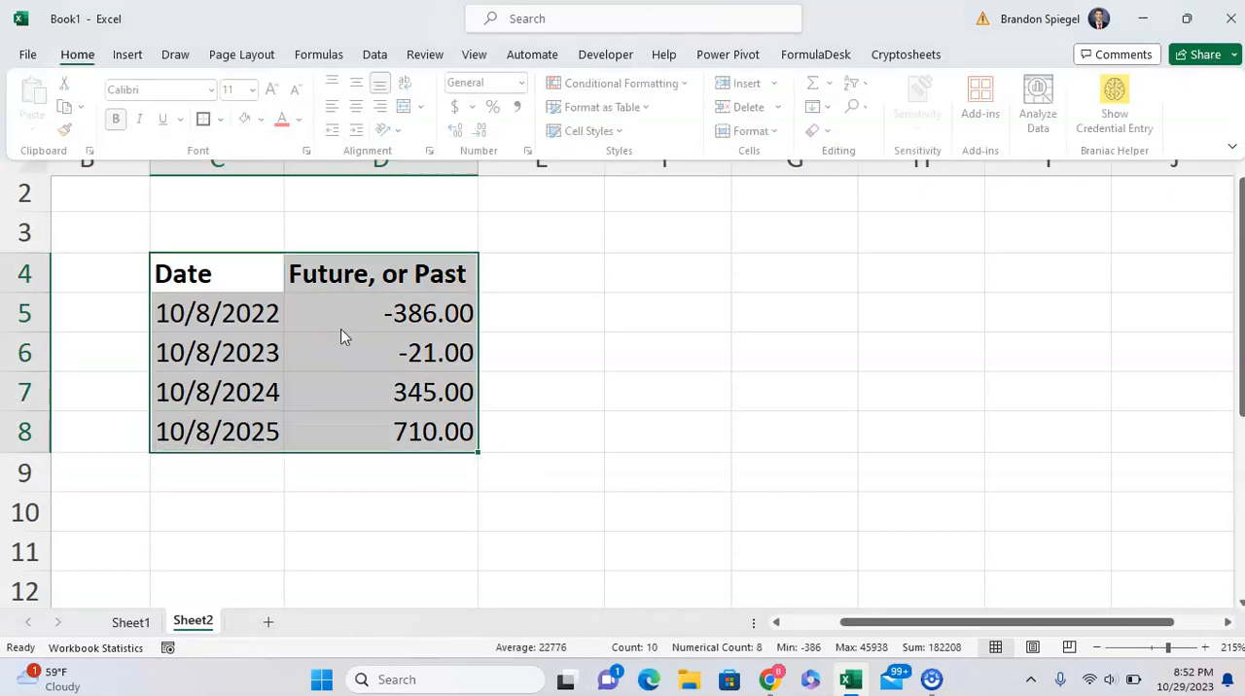
key(b)
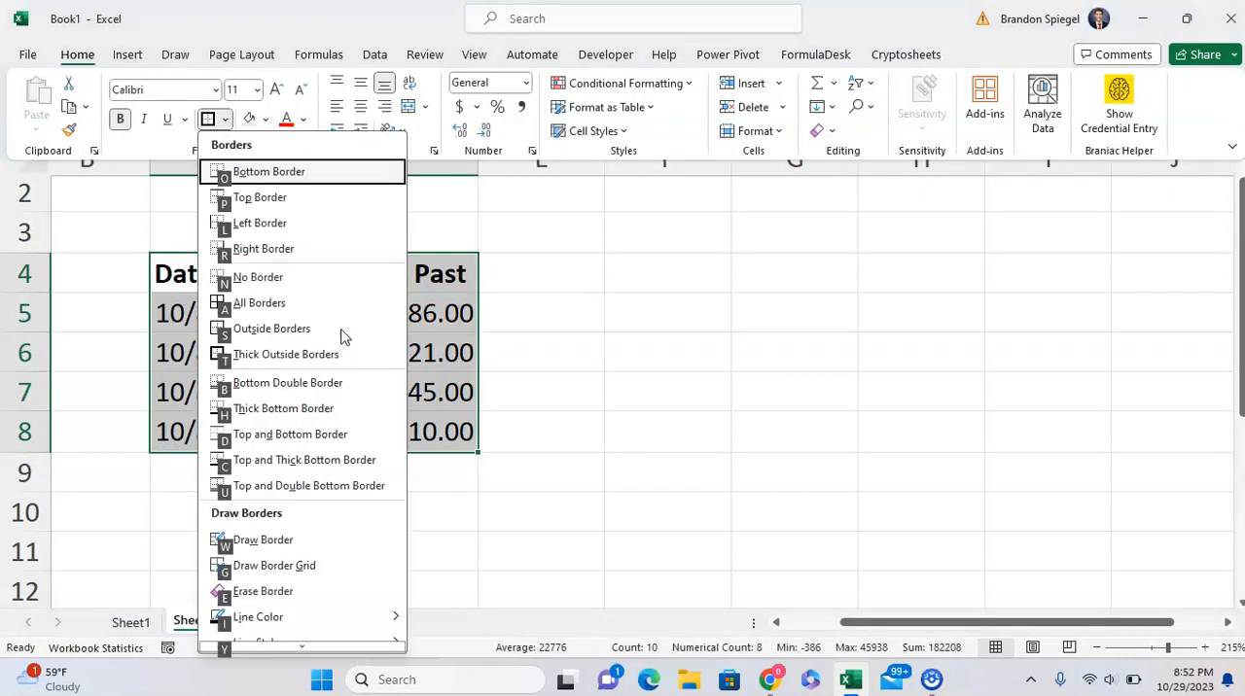
key(s)
Review the day differences in column D against the dates in column C.
key(Down)
key(Down)
key(Down)
key(Up)
key(Up)
key(Up)
key(Down)
key(Down)
key(Down)
Inspect the date-difference formulas in D5 through D8 and their cell references.
key(Down)
key(Right)
key(Up)
key(Up)
key(Left)
key(Right)
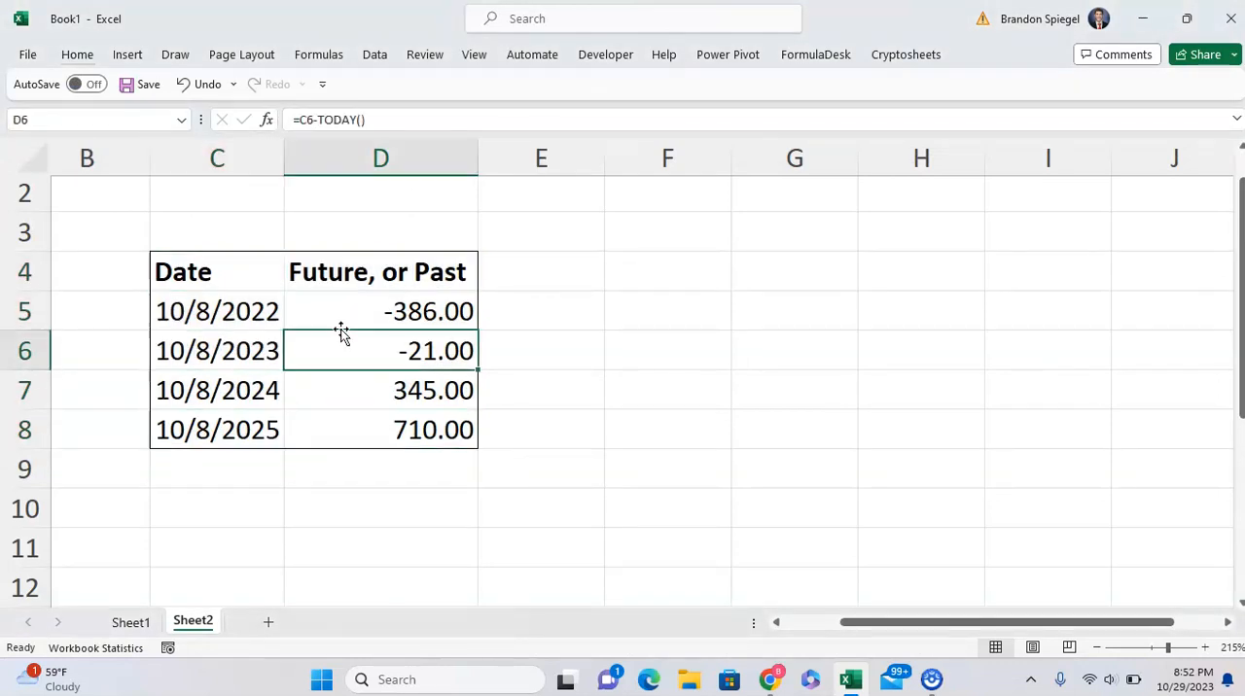
key(Up)
key(F2)
key(Return)
key(F2)
key(Escape)
key(Down)
key(F2)
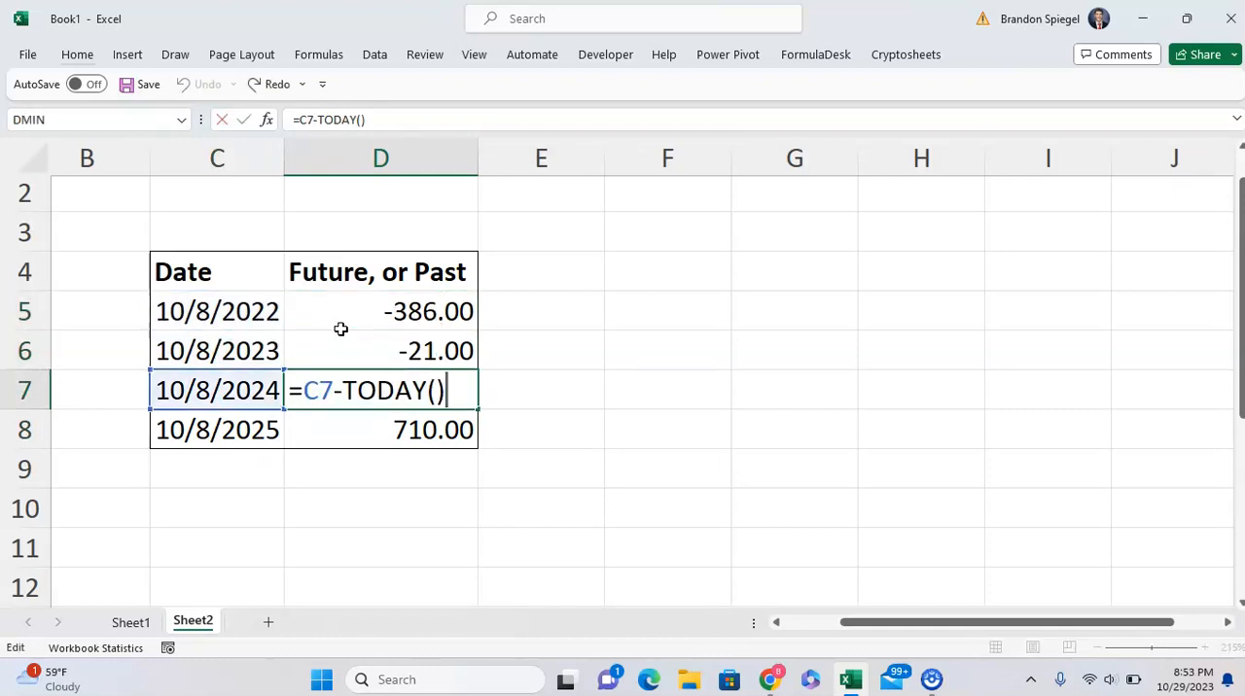
key(Escape)
key(Down)
key(F2)
key(Escape)
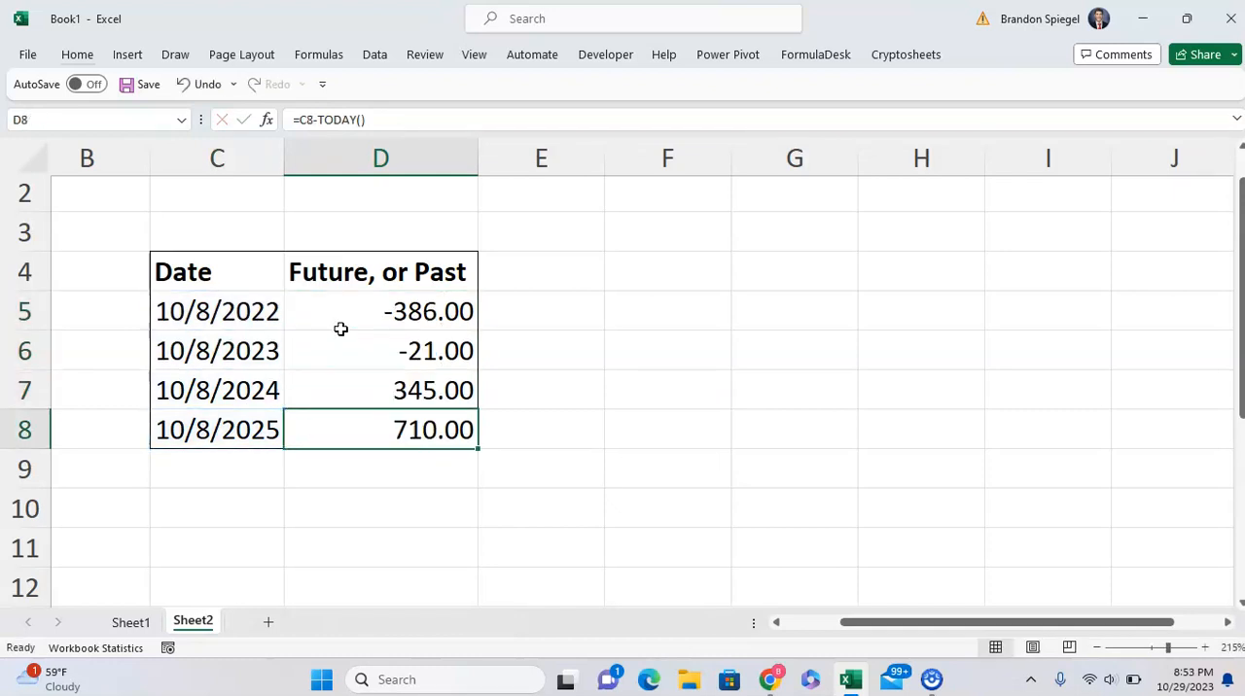
Wrap the date difference in D5 in the SIGN function so it reads =SIGN(C5-TODAY()).
key(Up)
key(Up)
key(Up)
key(F2)
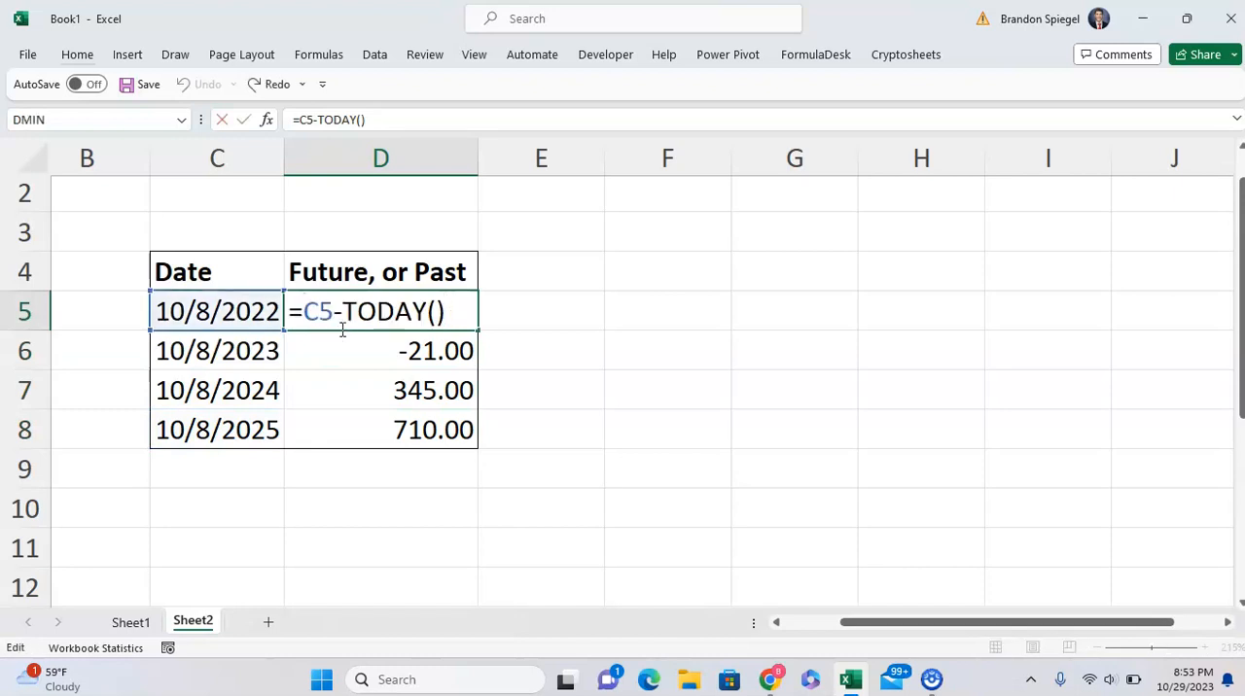
key(Home)
key(Right)
text(sign()
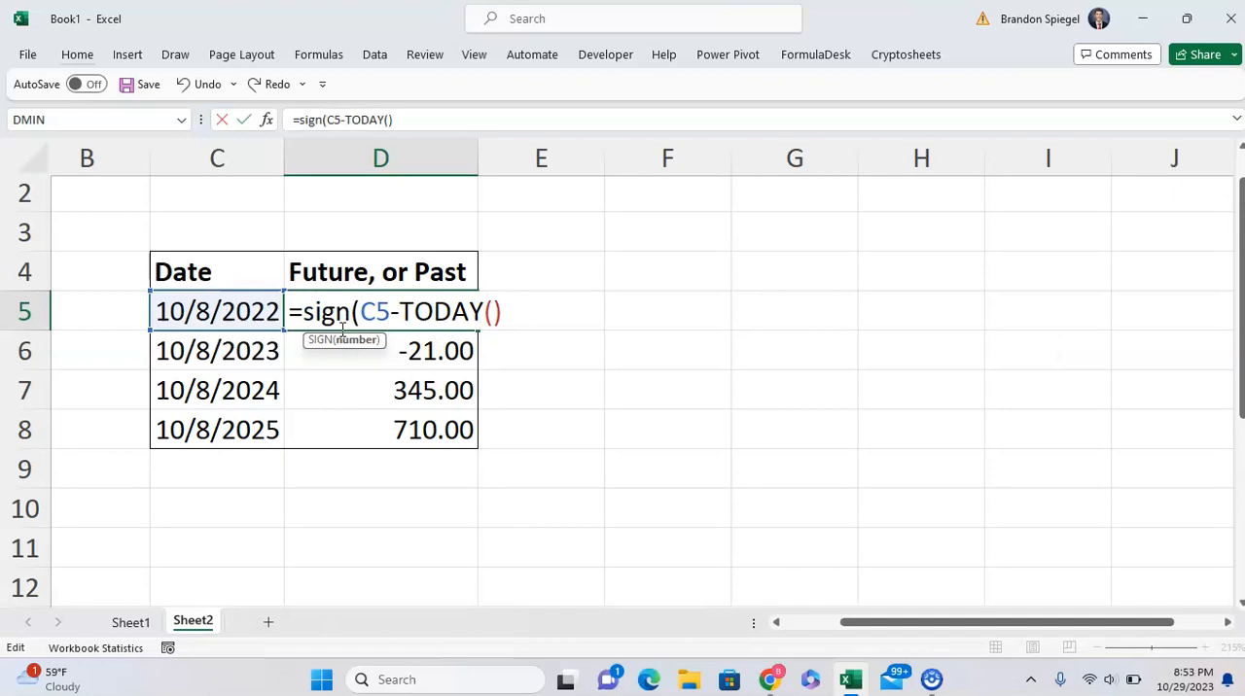
text())
key(Return)
Copy the SIGN formula from D5 down the Future, or Past column through D8.
key(Up)
key(ctrl+c)
key(ctrl+shift+Down)
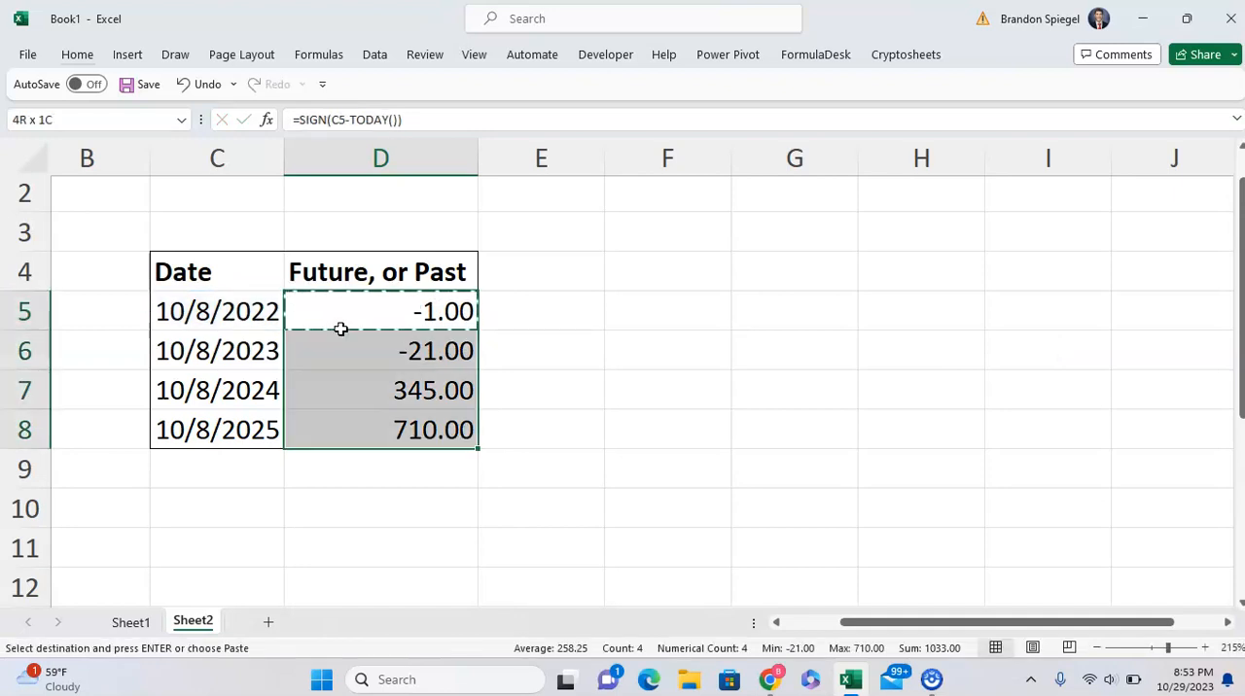
key(ctrl+v)
key(Left)
key(Up)
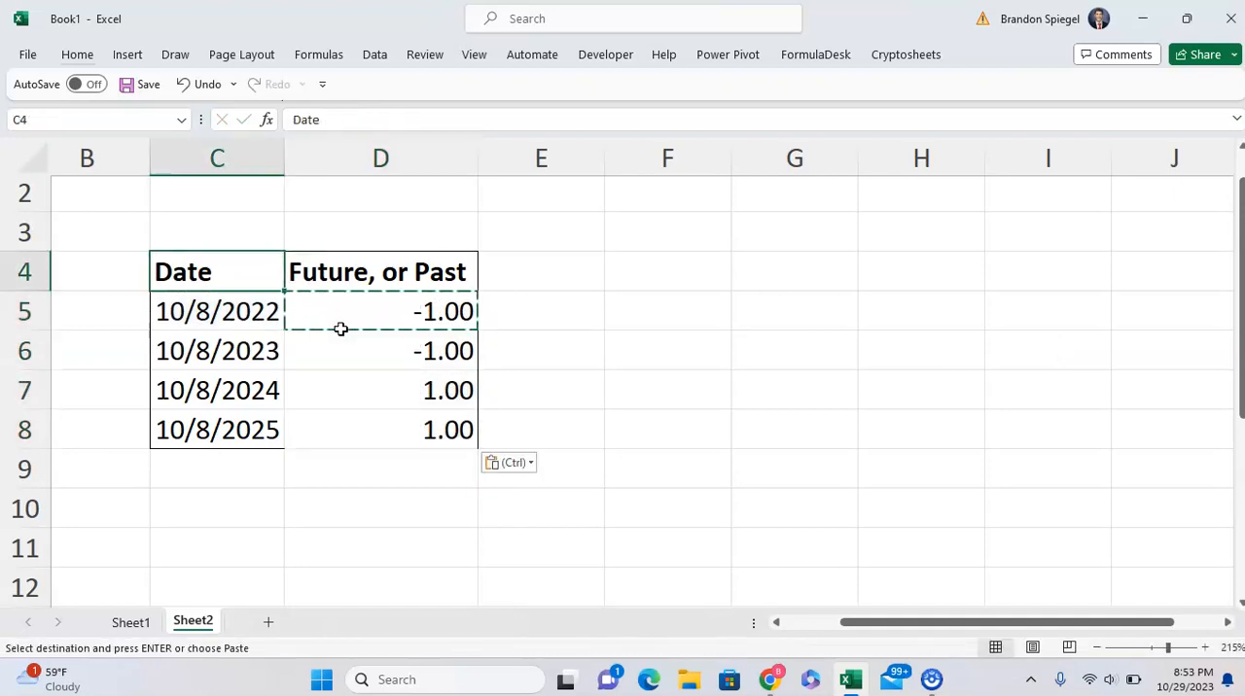
key(Escape)
Review the sign results in the Future, or Past column against their dates.
key(Down)
key(Right)
key(Left)
key(Right)
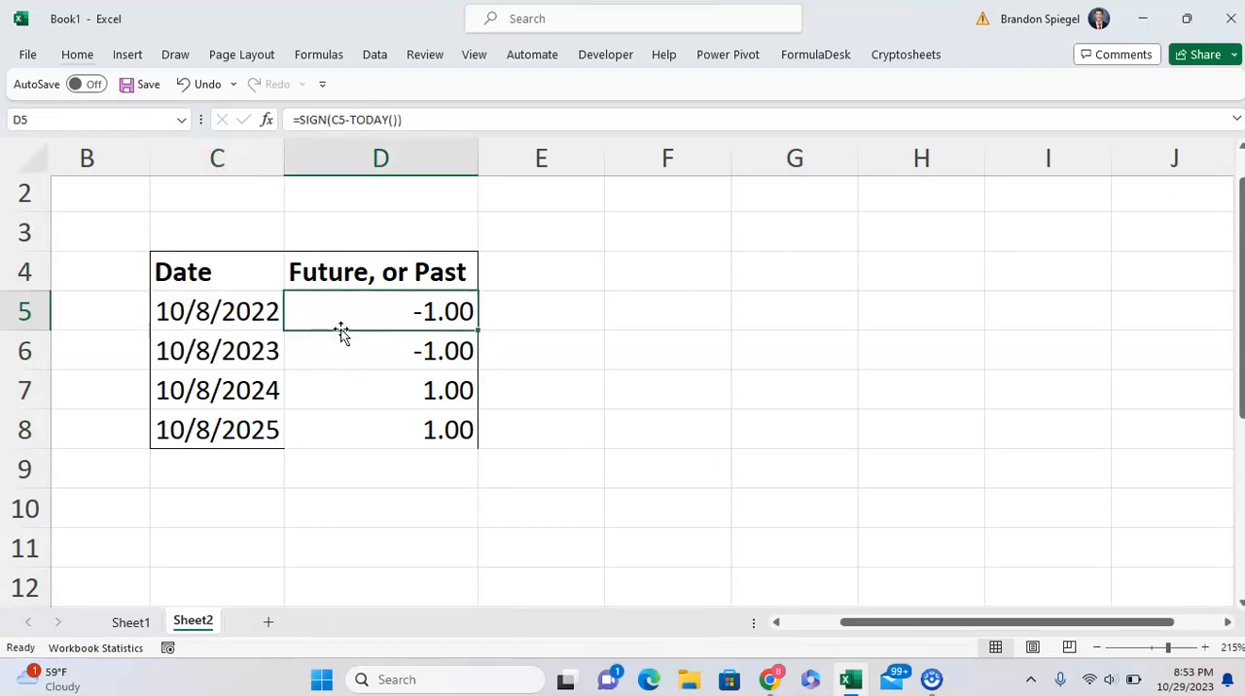
key(Down)
key(Down)
key(Up)
key(Up)
key(Up)
key(Down)
key(Down)
key(Down)
Extend the D5 formula to =IF((SIGN(C5-TODAY()))=-1,"Past","Future").
key(Up)
key(Up)
key(F2)
key(Home)
key(Right)
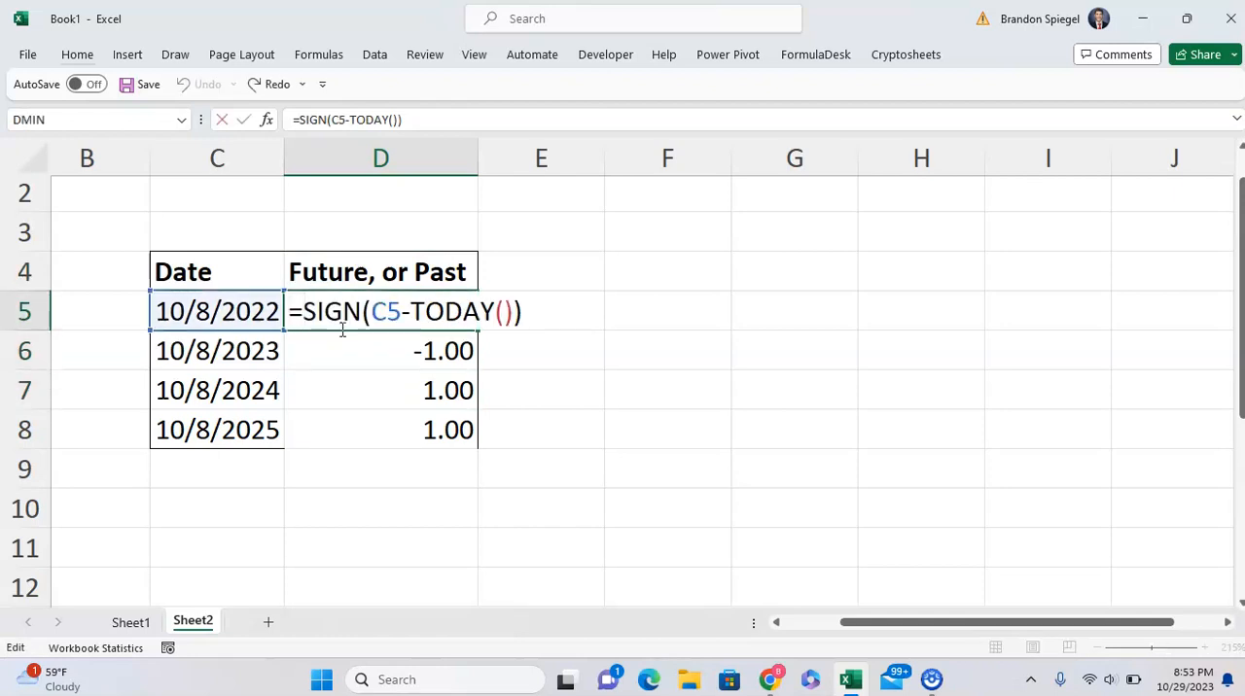
text(if()
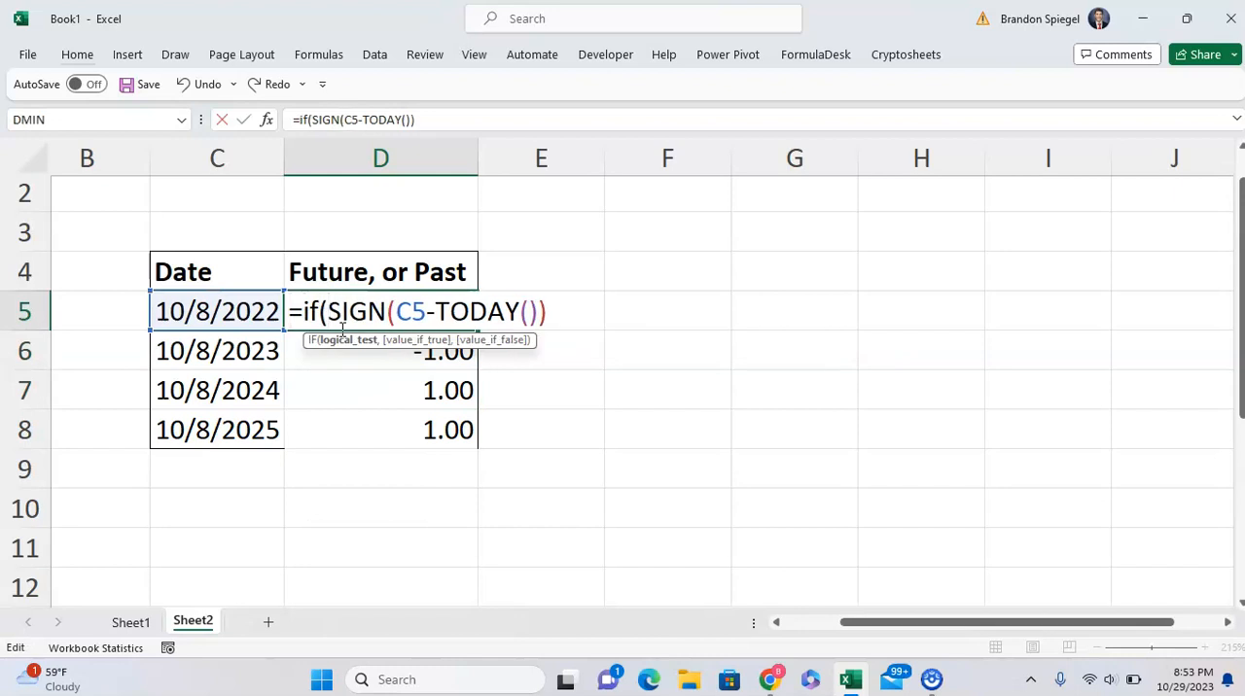
text(()
text()=)
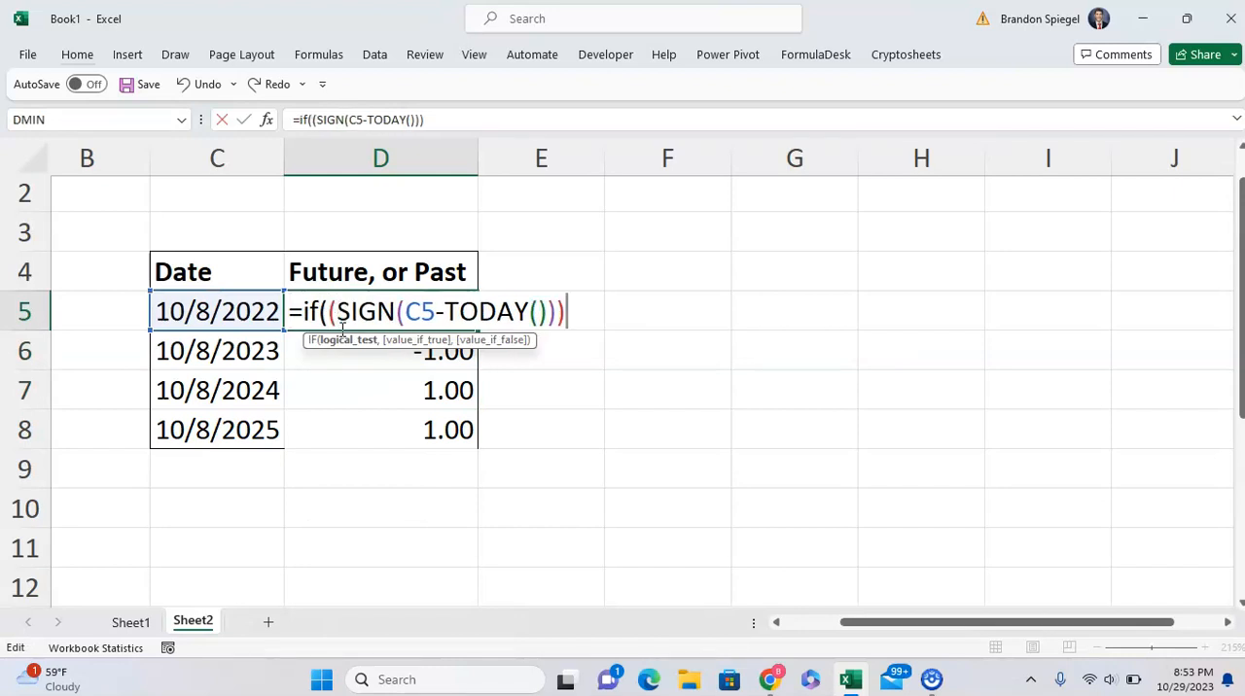
text(-1,")
key(Caps_Lock)
key(Caps_Lock)
text(Past",)
key(BackSpace)
text(")
key(Caps_Lock)
text(F)
key(Caps_Lock)
text(uture"))
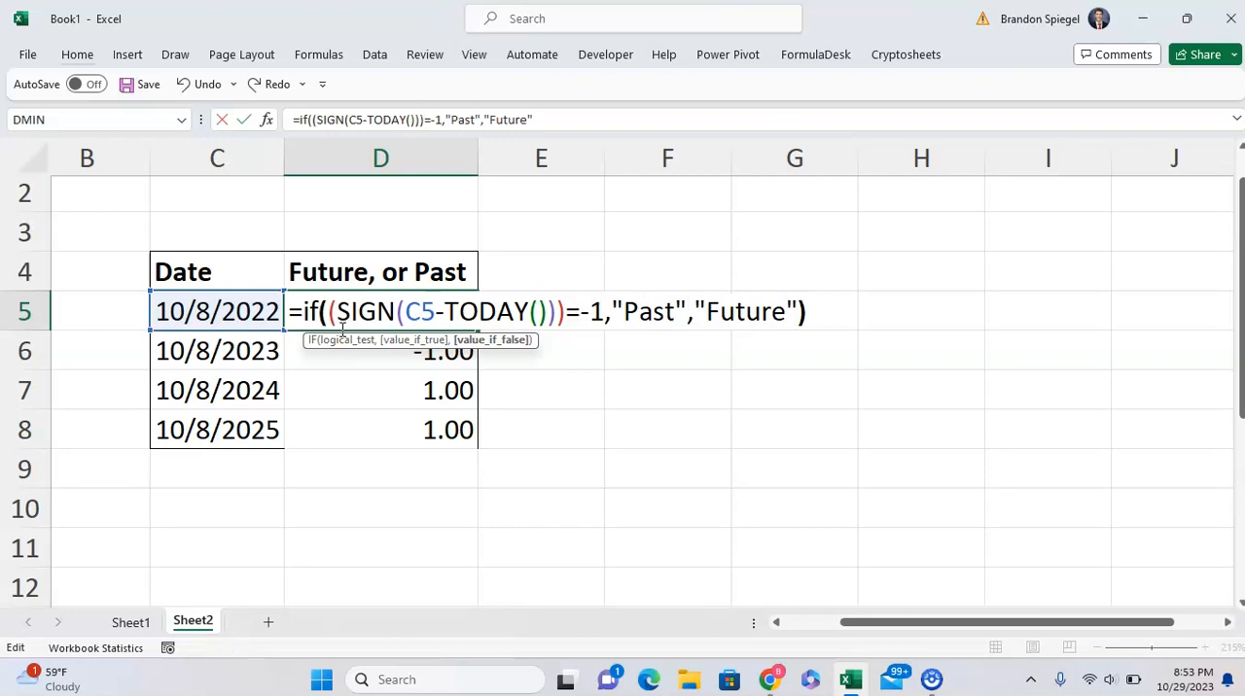
key(Return)
Copy the IF formula from D5 down the Future, or Past column through D8.
click(341, 326)
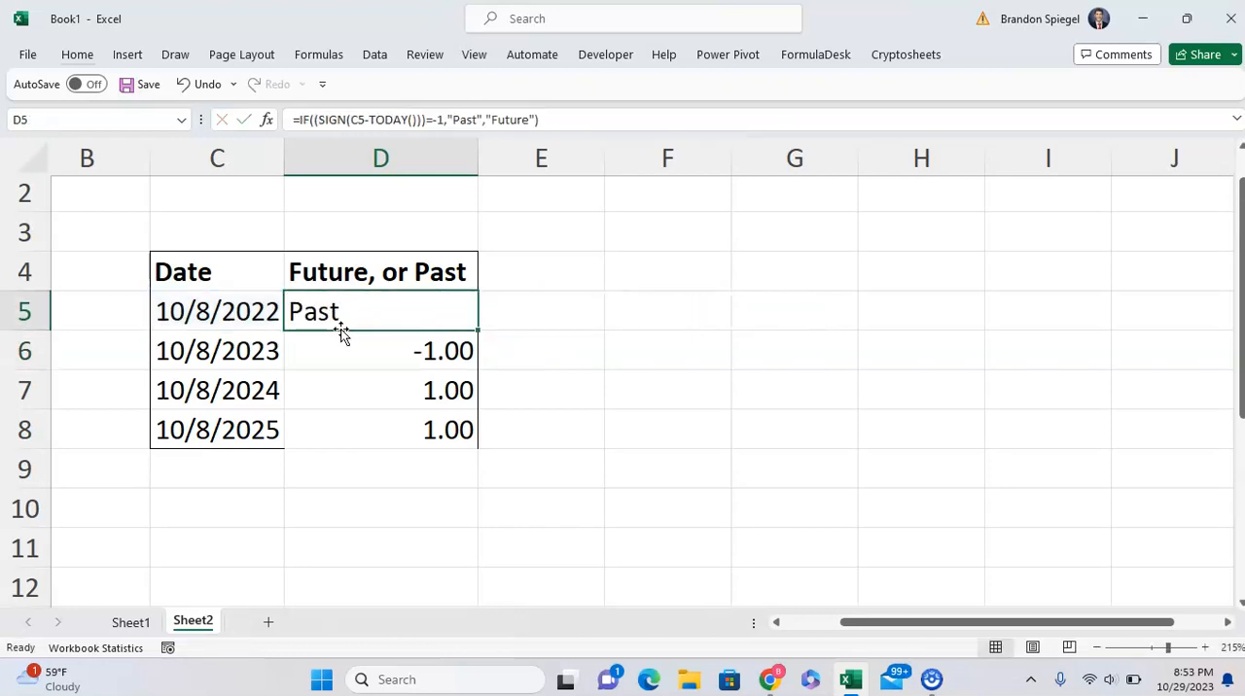
key(ctrl+c)
key(shift+Down)
key(shift+Down)
key(shift+Down)
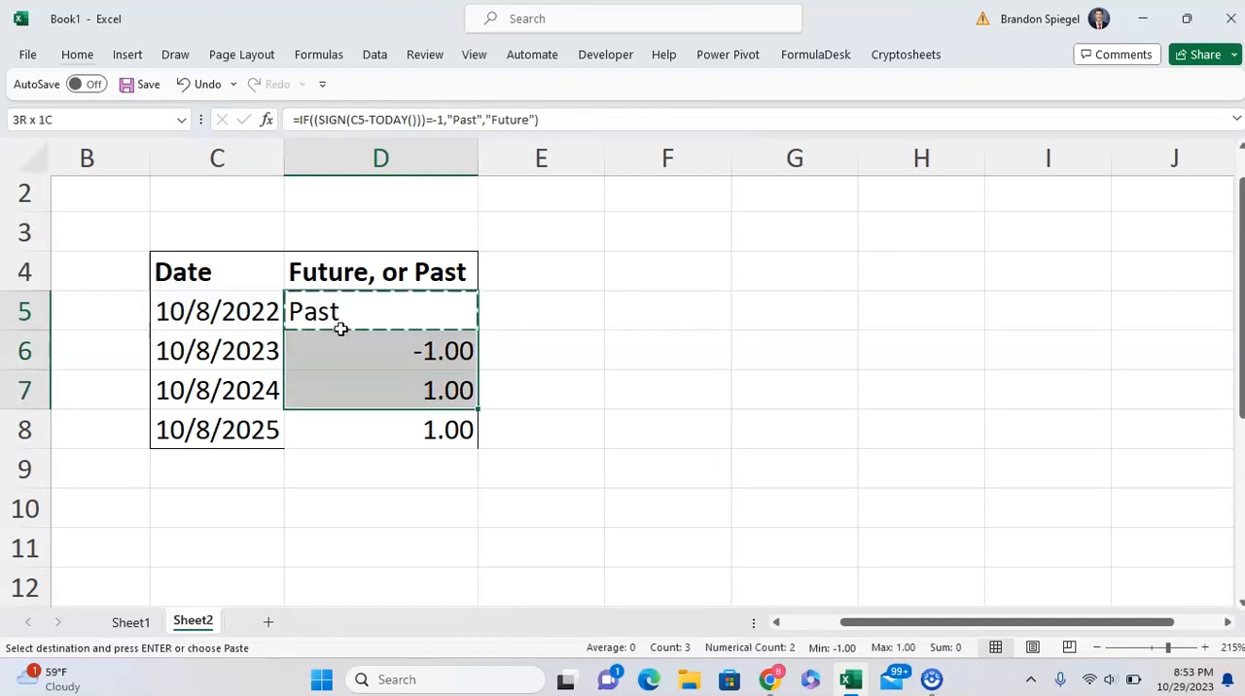
key(ctrl+v)
key(Escape)
Inspect the copied IF formulas and their results in D5 through D8.
key(Down)
key(Down)
key(Up)
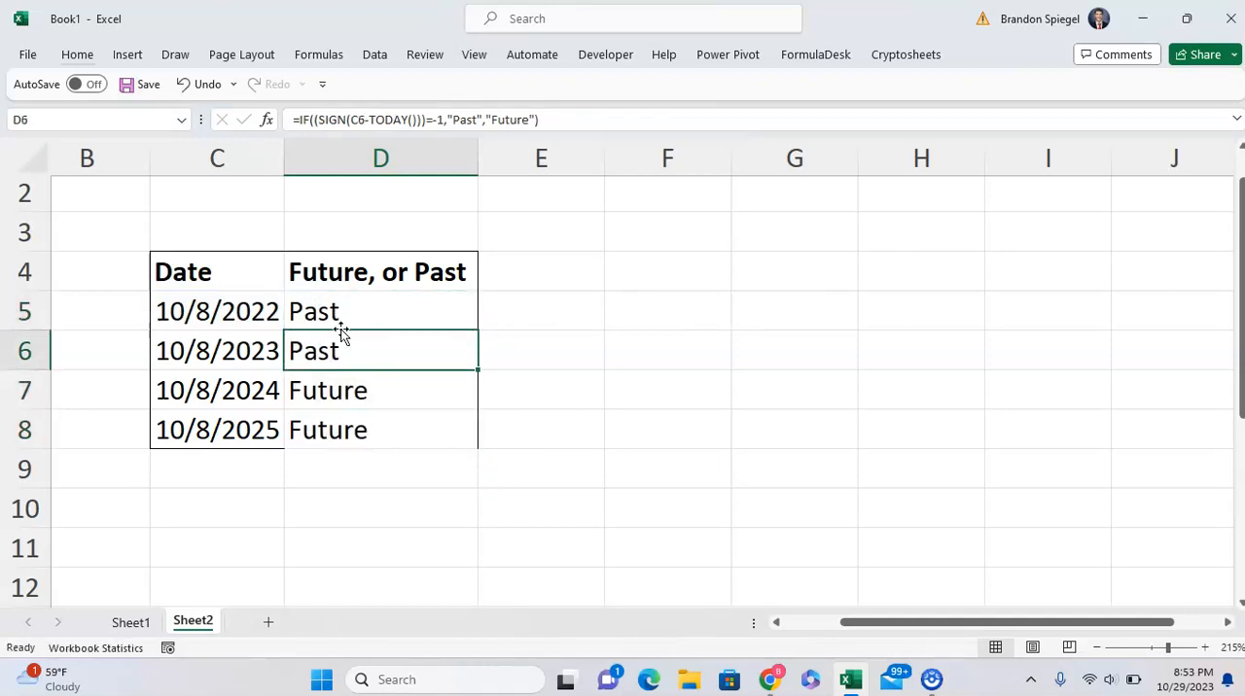
key(Up)
key(Down)
key(Down)
key(Down)
key(Up)
key(F2)
key(Escape)
key(Up)
key(Up)
key(Down)
Review the table's Date column alongside the labels in the Future, or Past column.
key(Down)
key(F2)
click(341, 329)
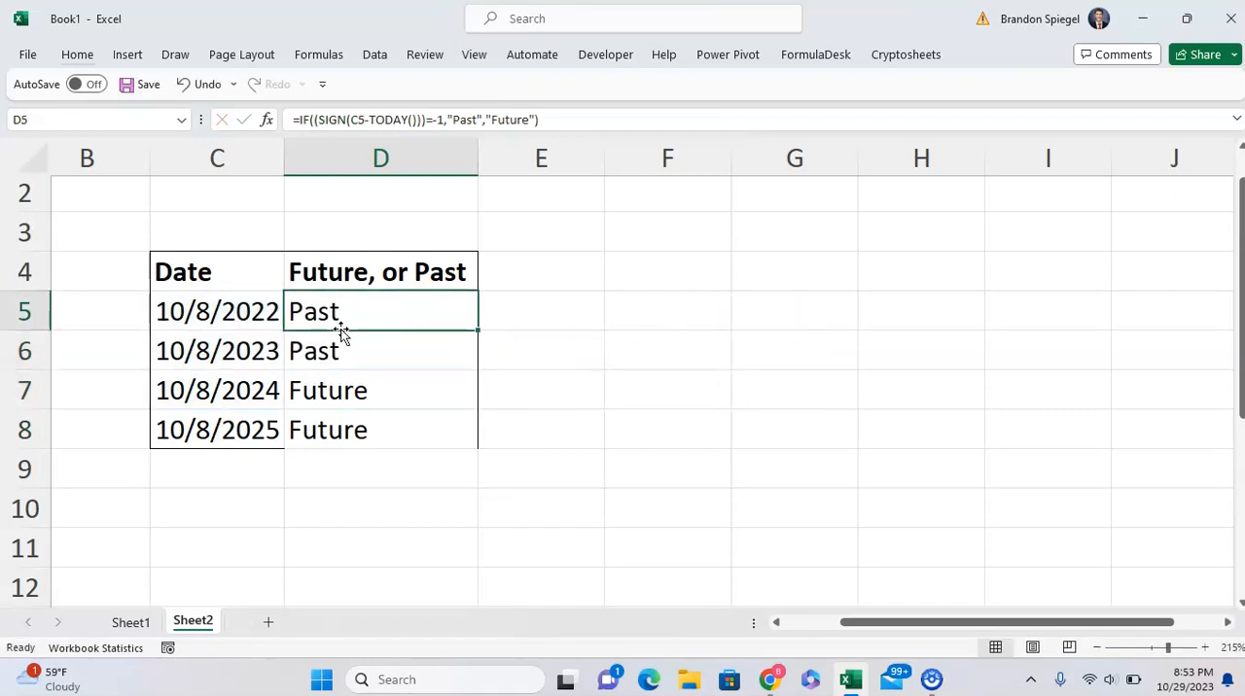
key(Up)
key(Left)
key(Down)
key(Right)
key(Left)
key(Up)
key(Right)
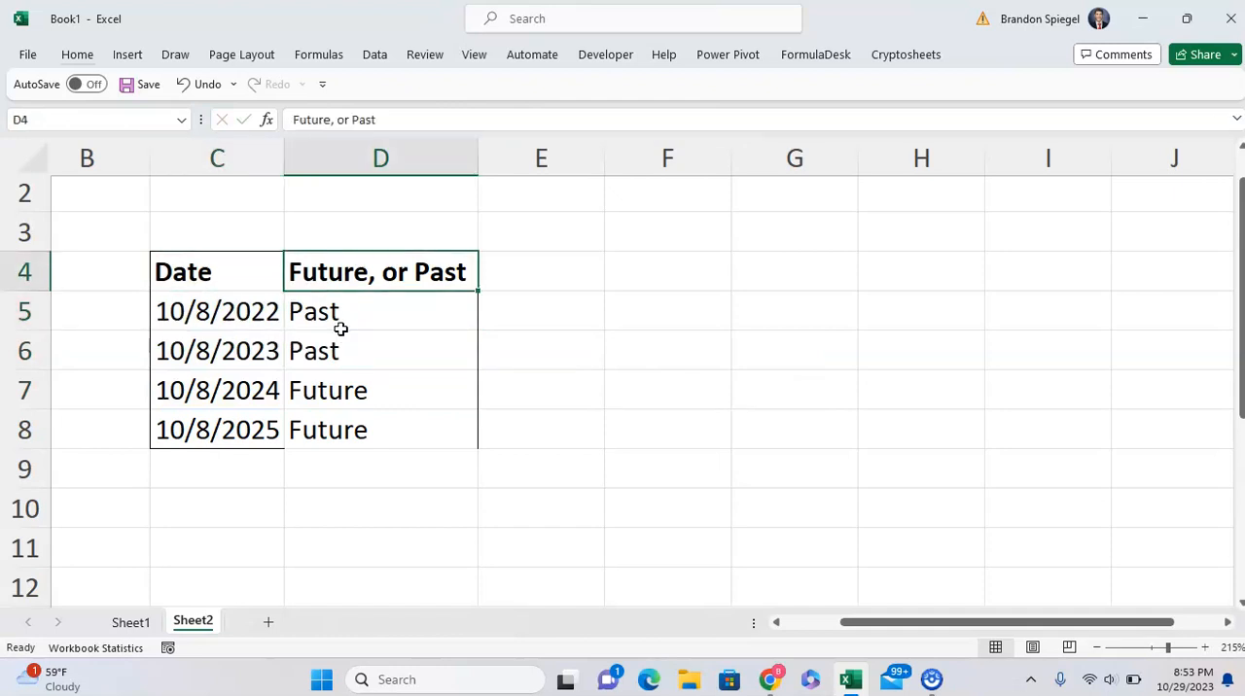
click(263, 508)
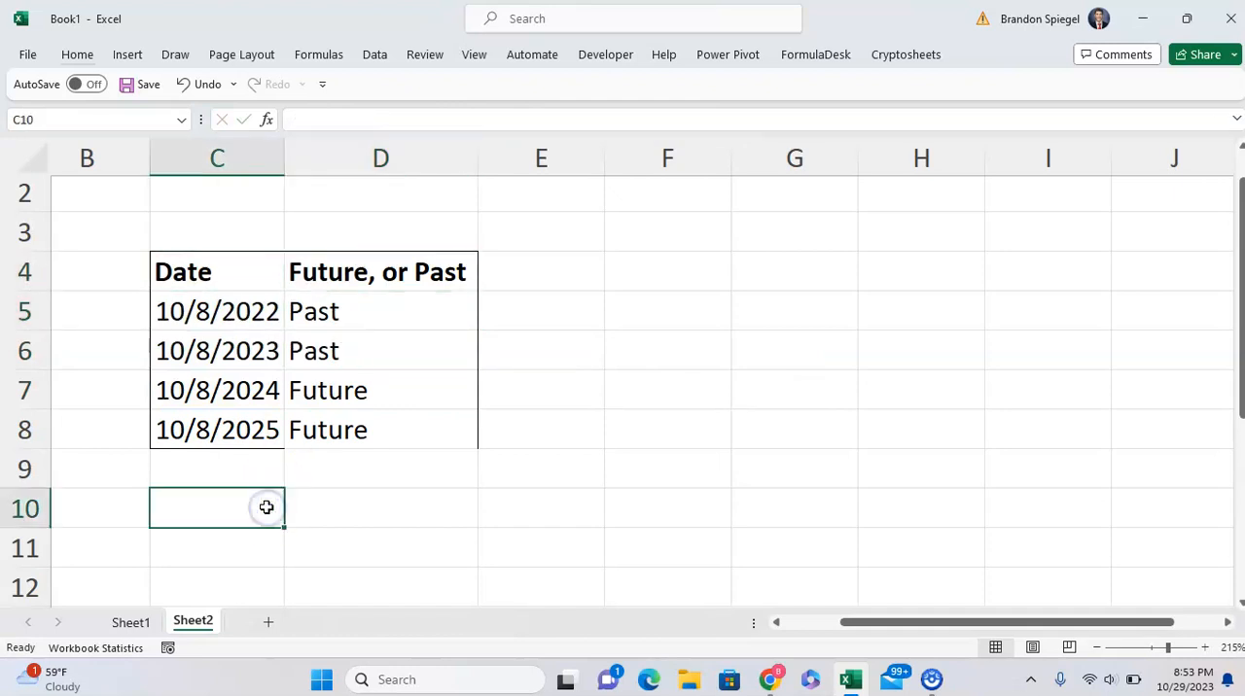